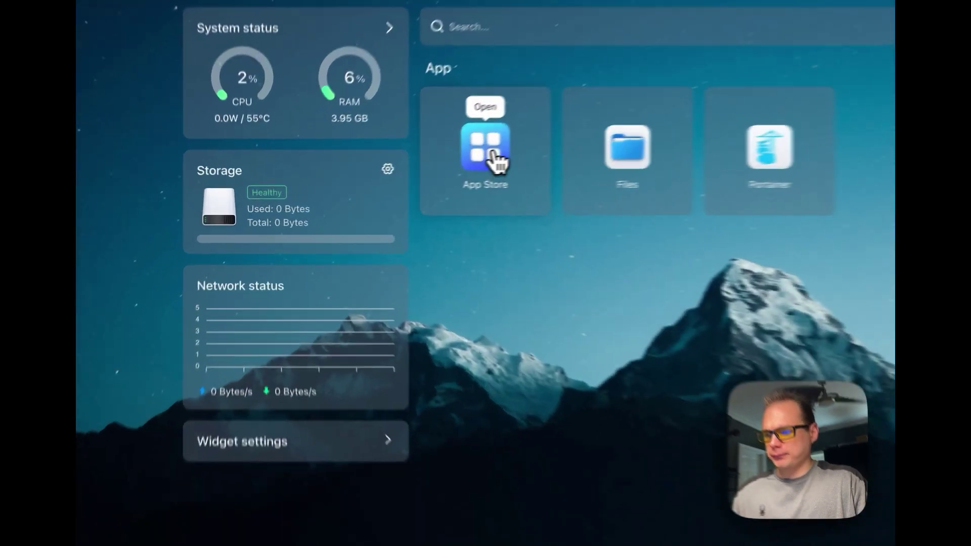
# Step: Search the App Store for 'n8n' and open its detail page (Utilities, 320 MB memory)
pyautogui.click(393, 180)
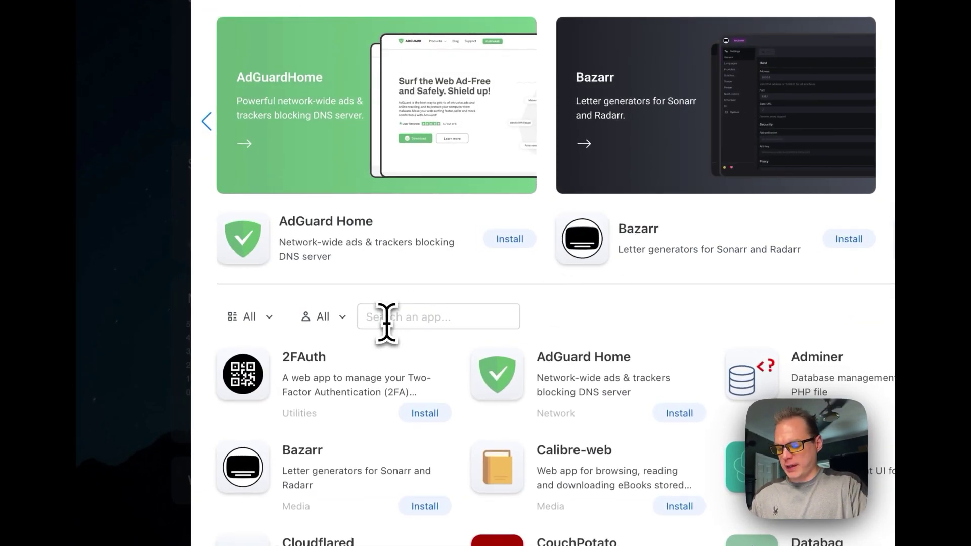
pyautogui.write('n8n')
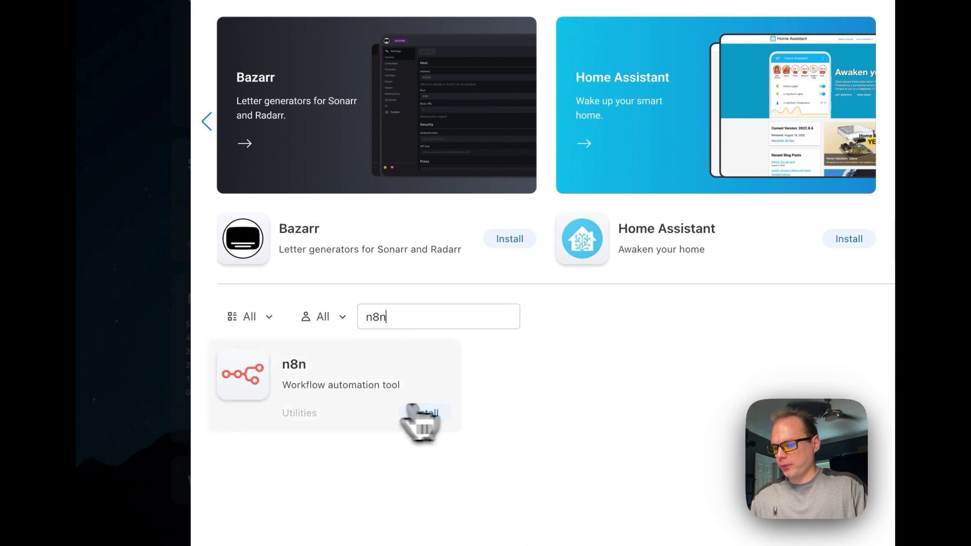
pyautogui.click(357, 405)
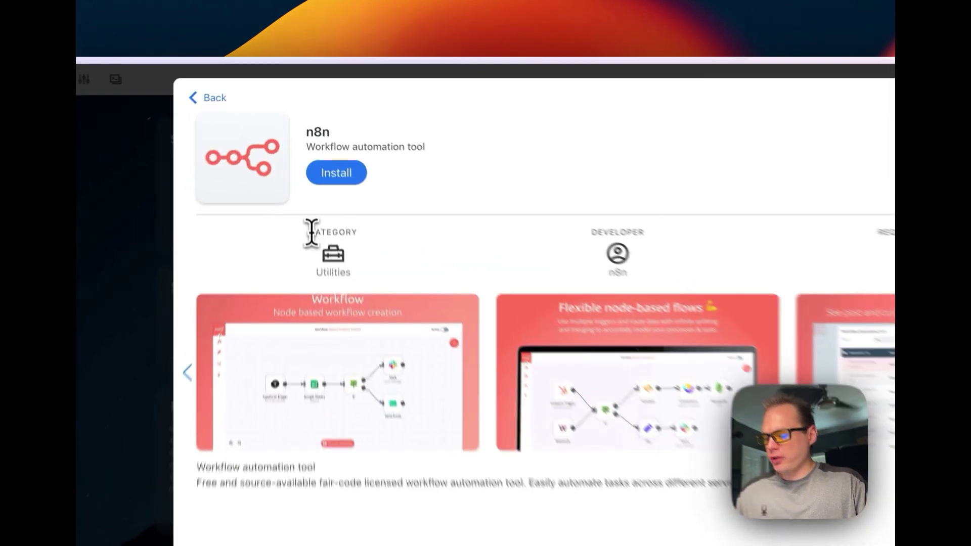
# Step: Install n8n so it appears on the dashboard beside App Store, Files and Portainer
pyautogui.moveTo(299, 156); pyautogui.dragTo(324, 157)
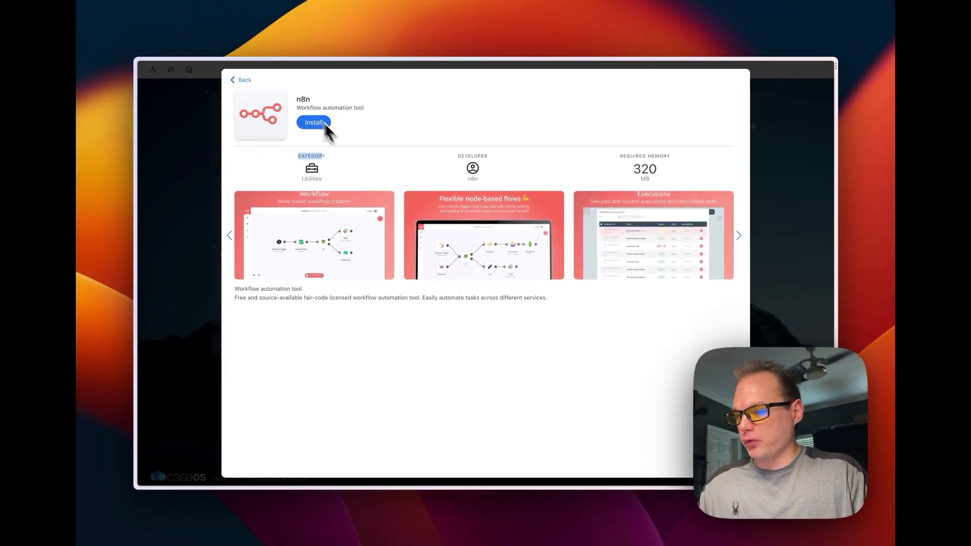
pyautogui.click(314, 125)
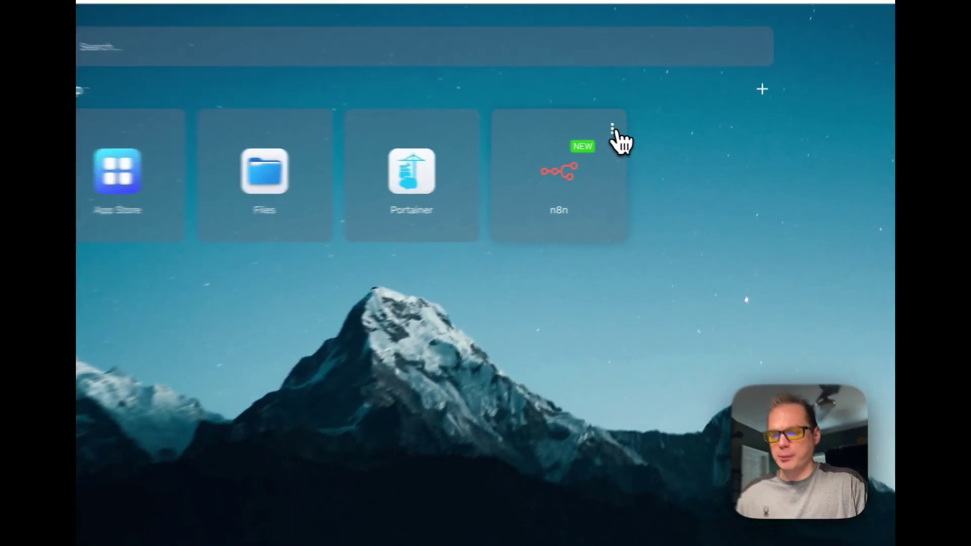
# Step: Open n8n's Settings dialog (image n8nio/n8n:0.232.0, port 5678), after briefly viewing its Tips
pyautogui.click(668, 150)
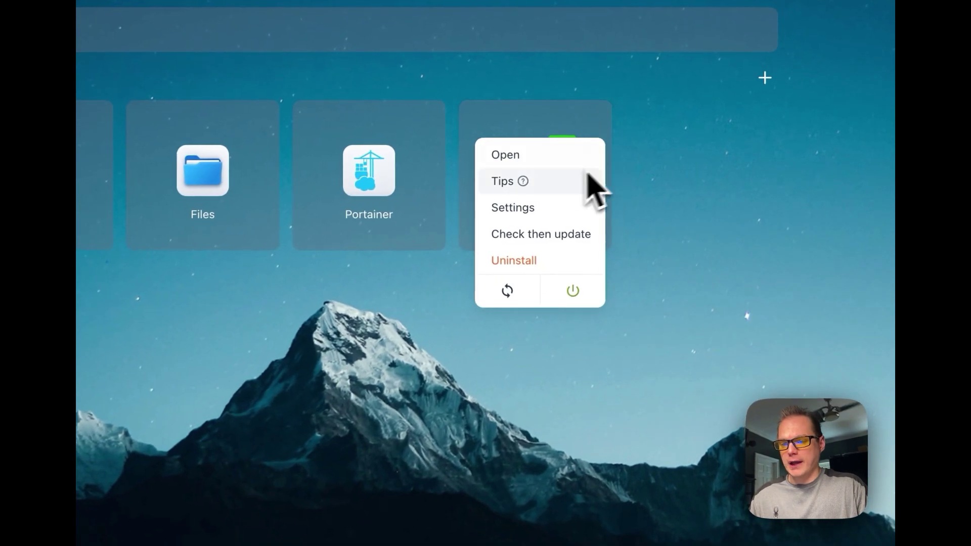
pyautogui.click(510, 182)
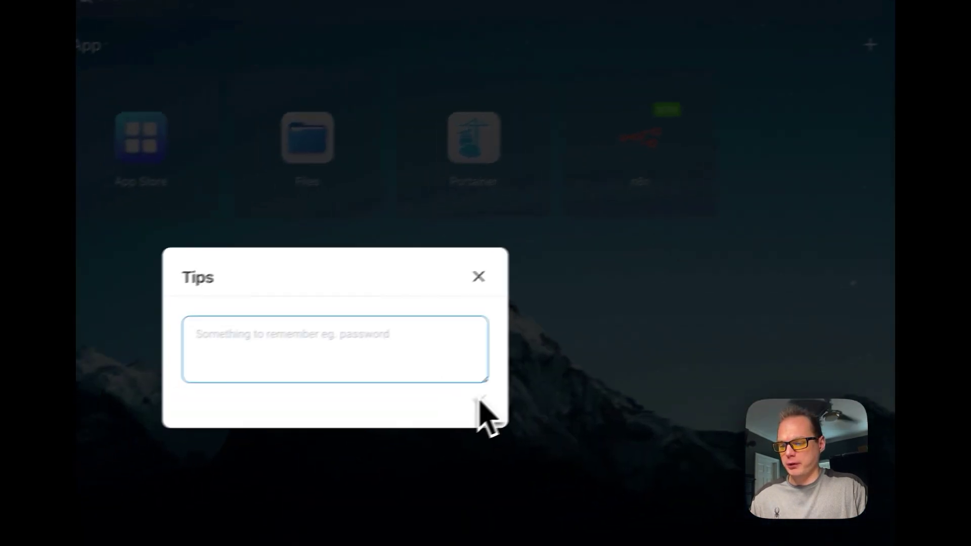
pyautogui.click(514, 266)
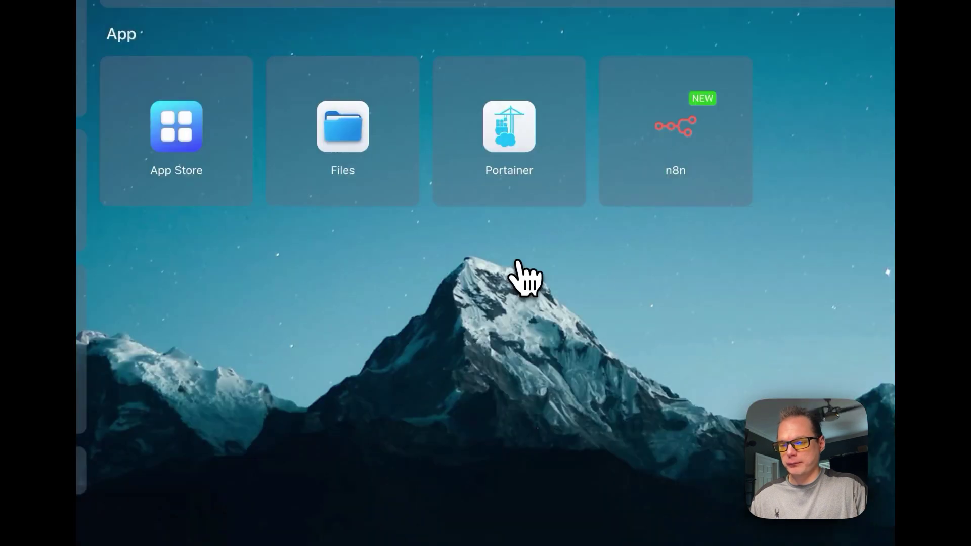
pyautogui.click(734, 79)
pyautogui.click(626, 294)
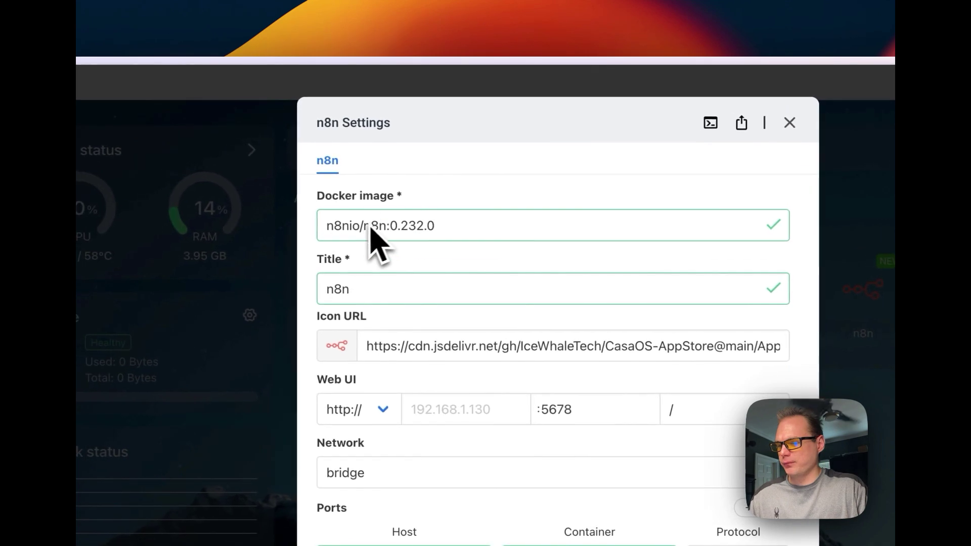
pyautogui.moveTo(329, 223); pyautogui.dragTo(569, 226)
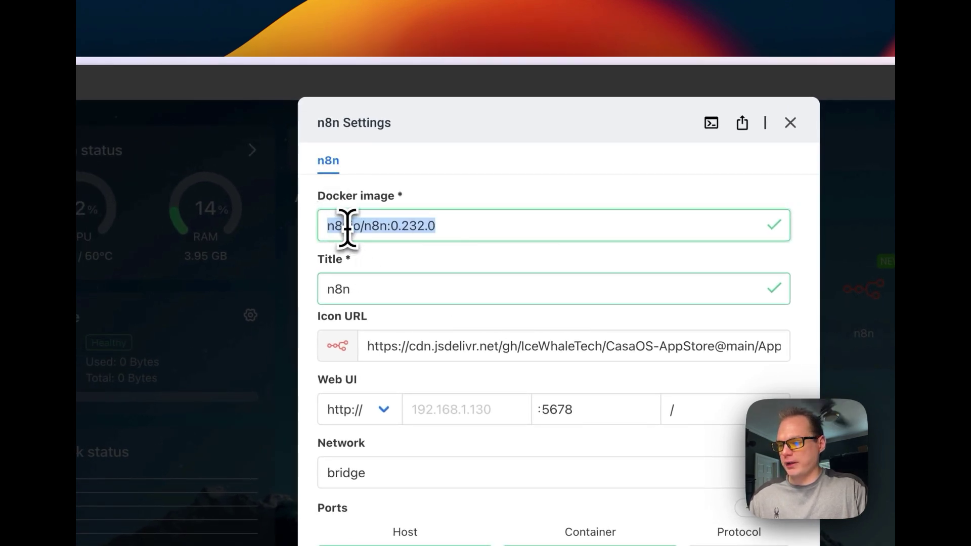
pyautogui.click(384, 227)
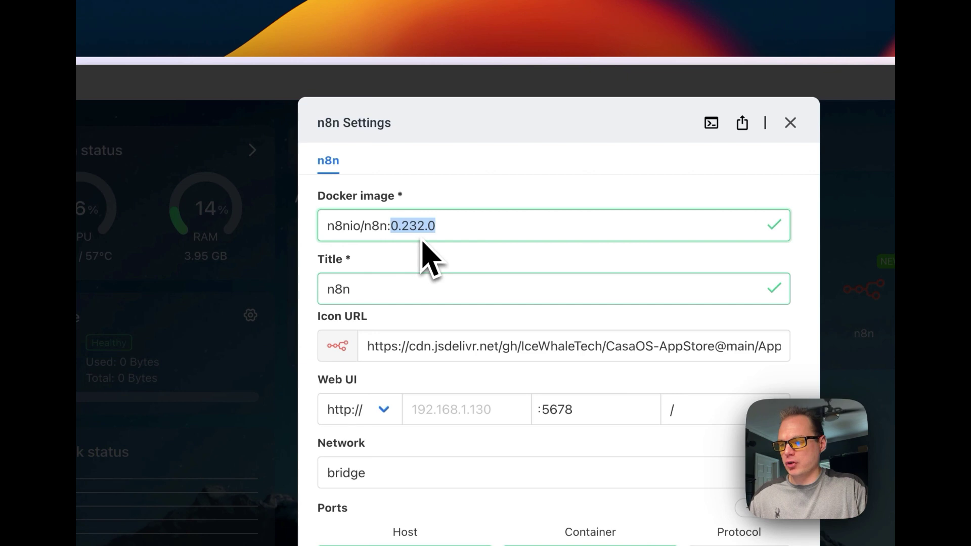
pyautogui.click(360, 227)
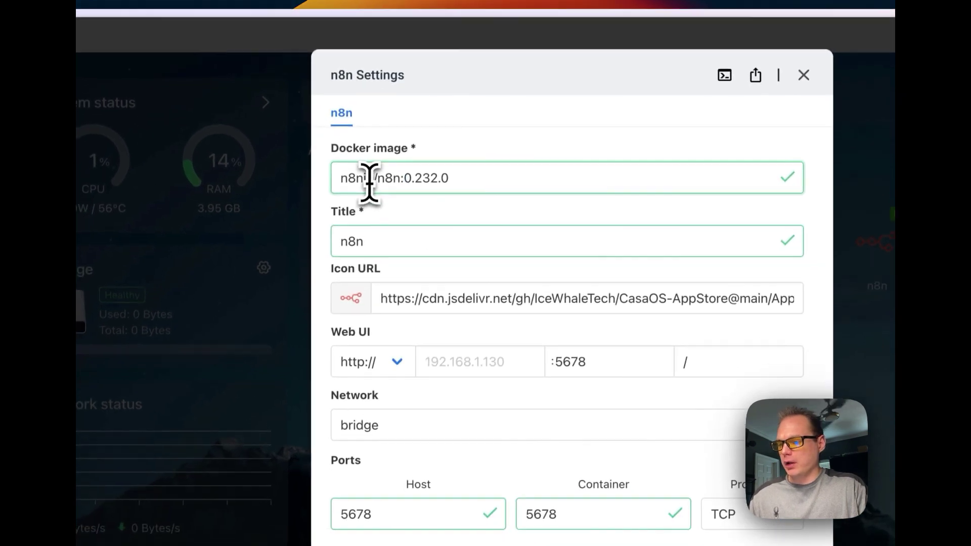
pyautogui.doubleClick(337, 238)
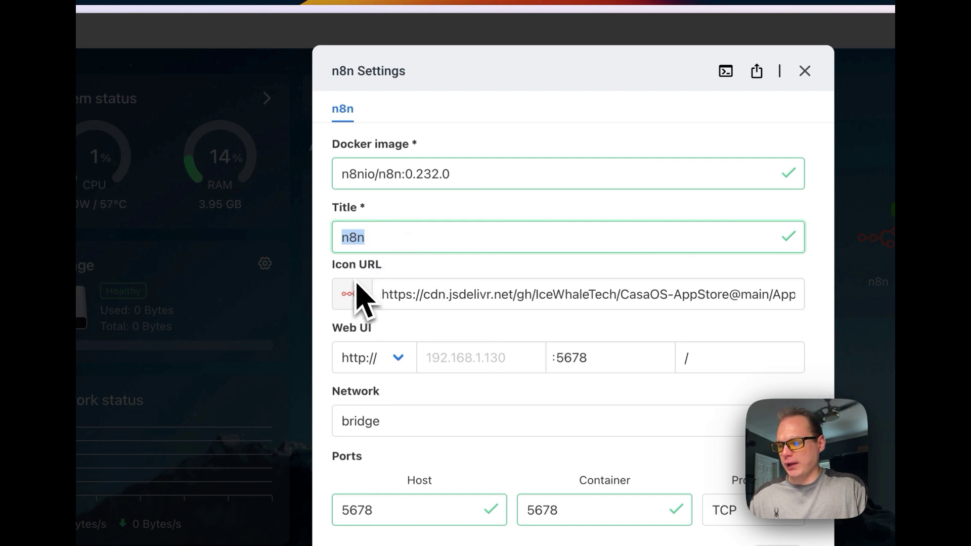
pyautogui.click(420, 295)
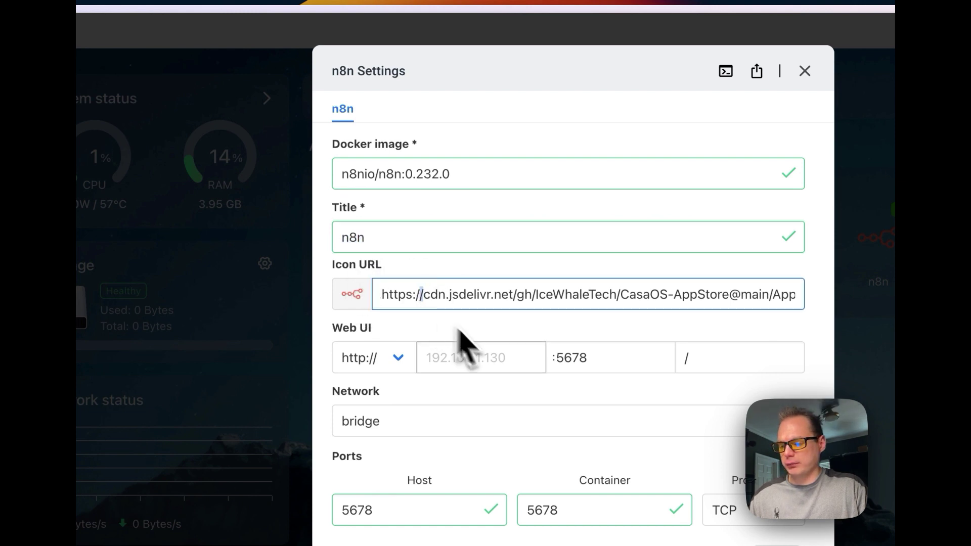
pyautogui.scroll(-3, 451, 378)
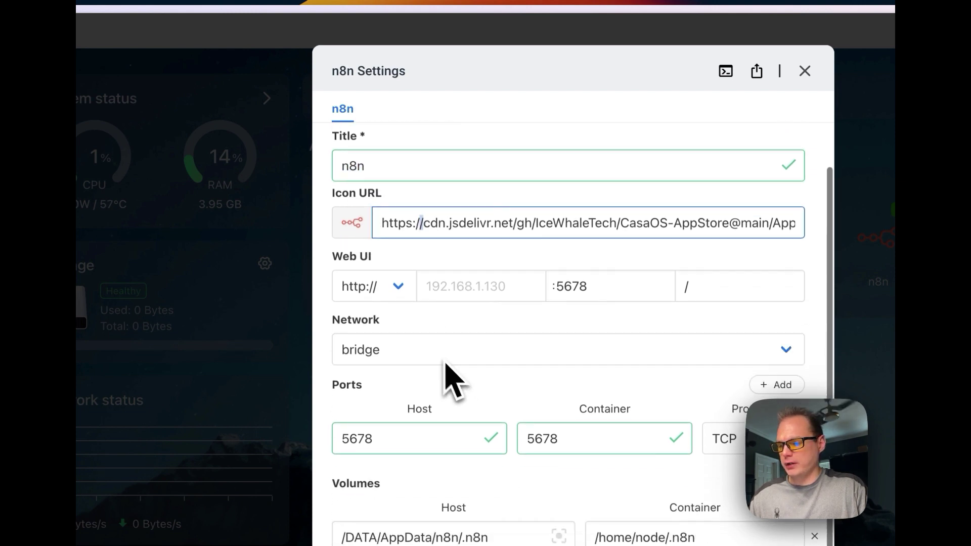
pyautogui.click(372, 294)
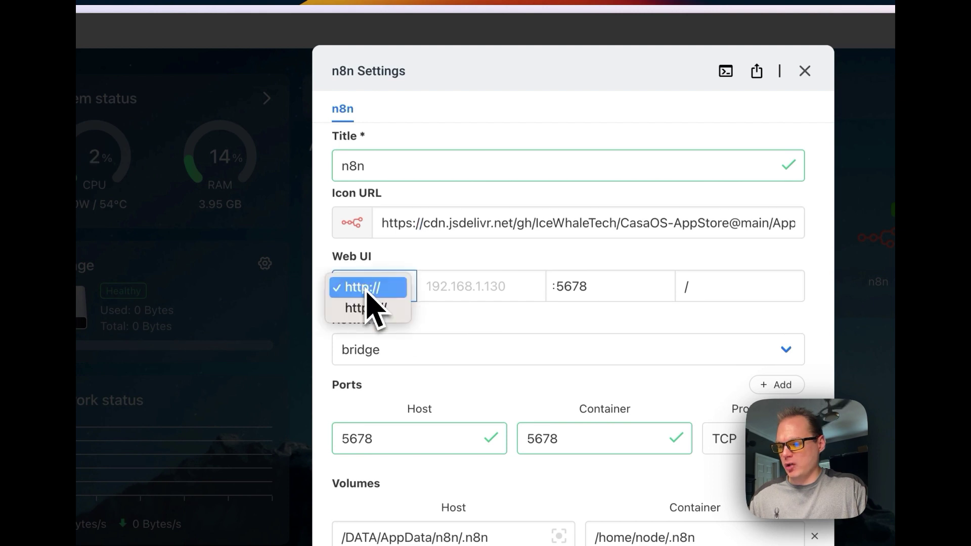
pyautogui.click(433, 277)
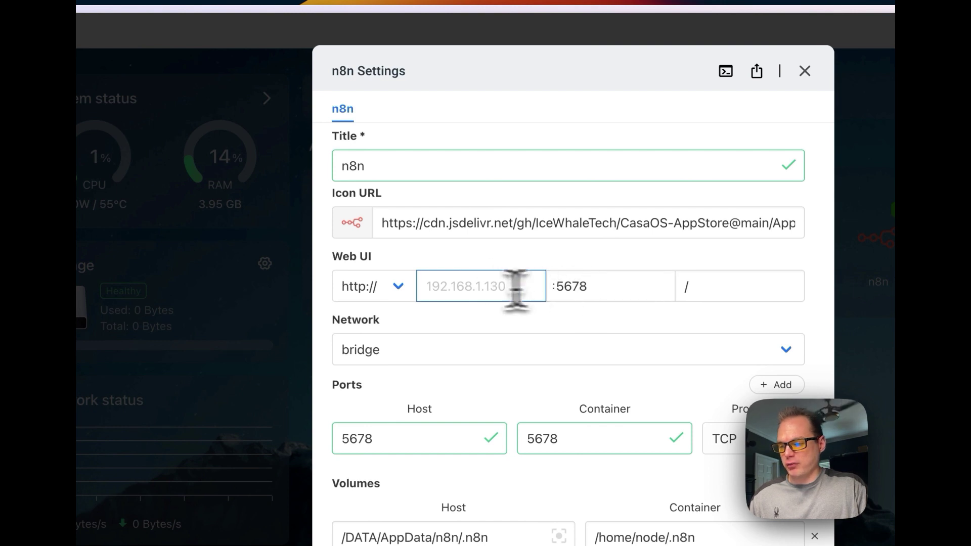
pyautogui.click(584, 286)
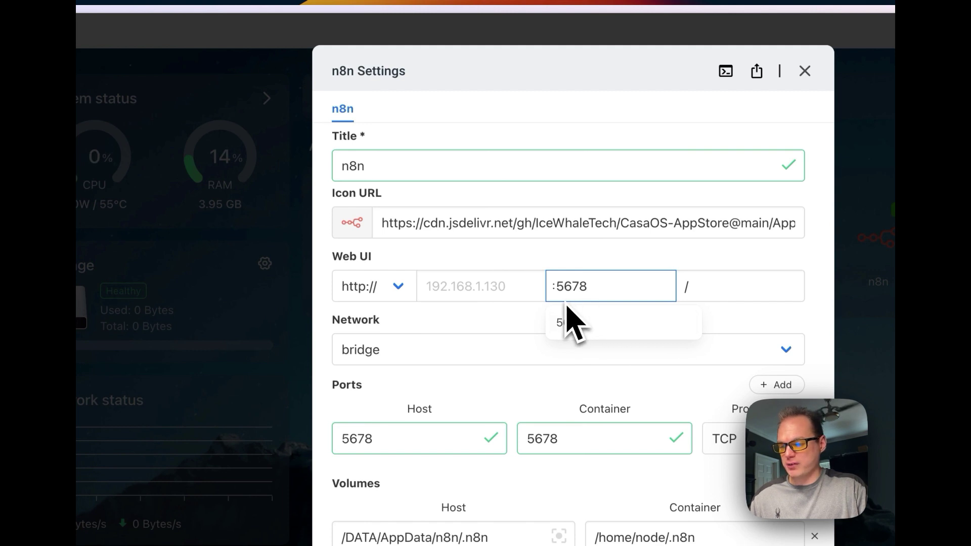
pyautogui.click(502, 331)
pyautogui.scroll(-3, 503, 339)
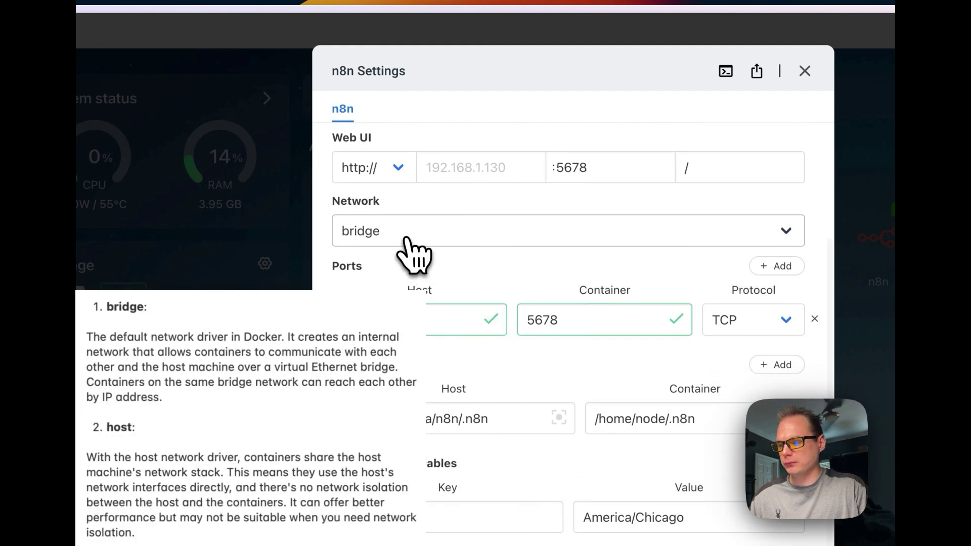
pyautogui.click(406, 238)
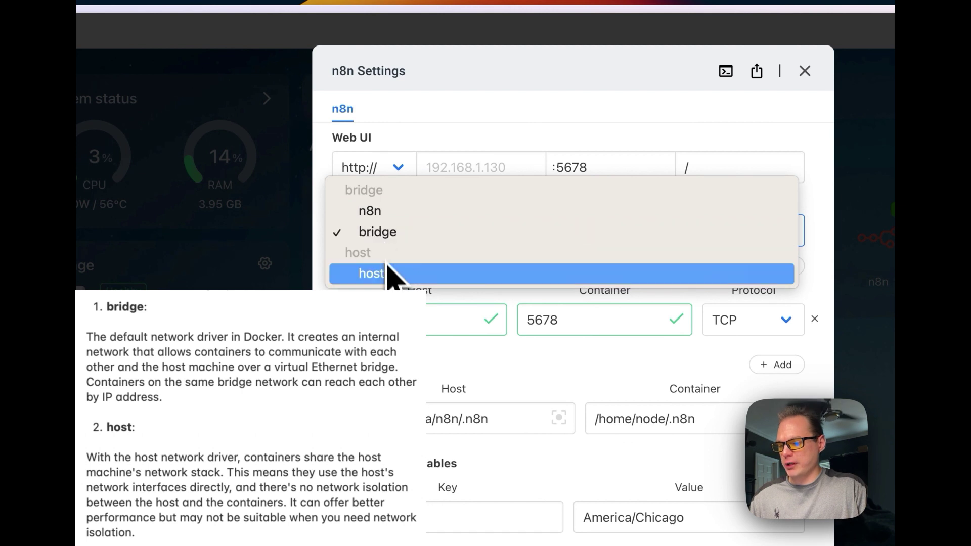
pyautogui.click(320, 254)
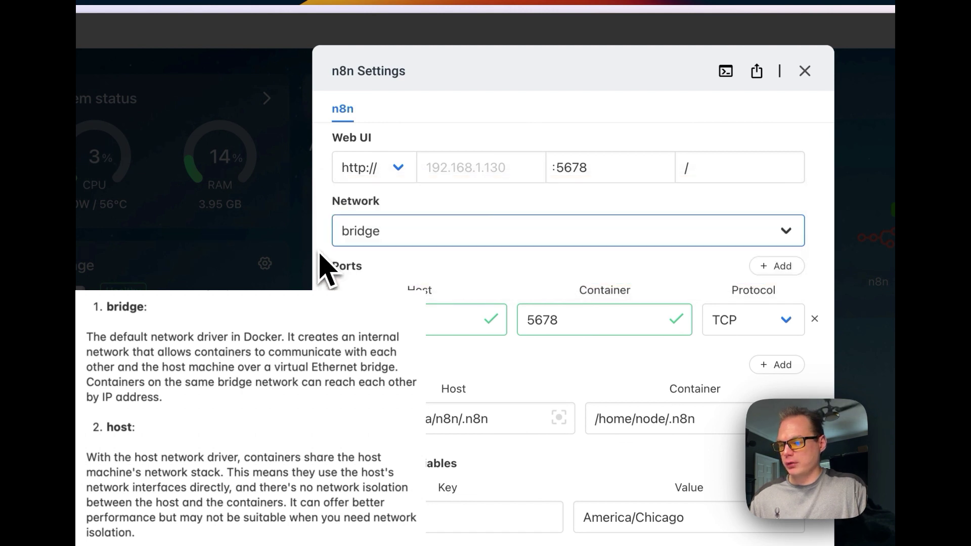
pyautogui.scroll(-2, 392, 327)
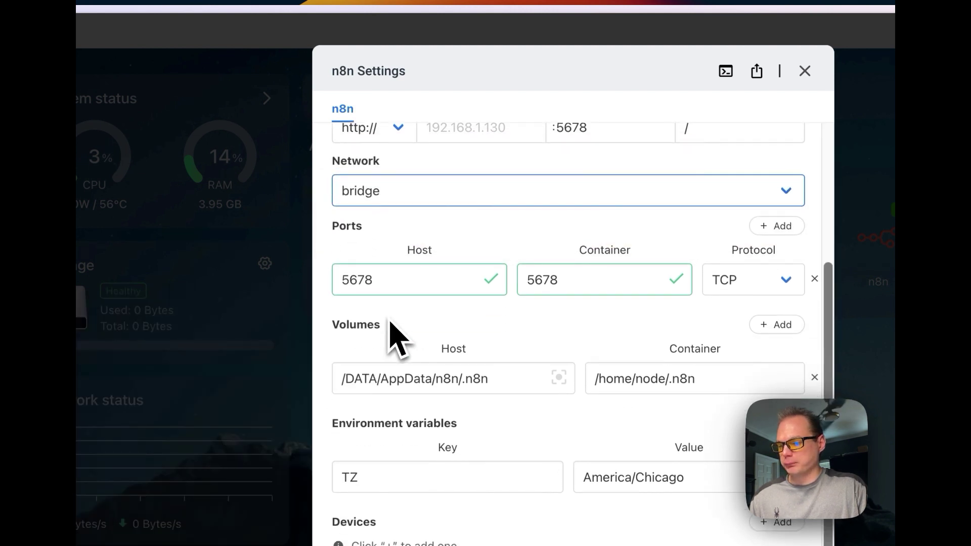
pyautogui.click(380, 280)
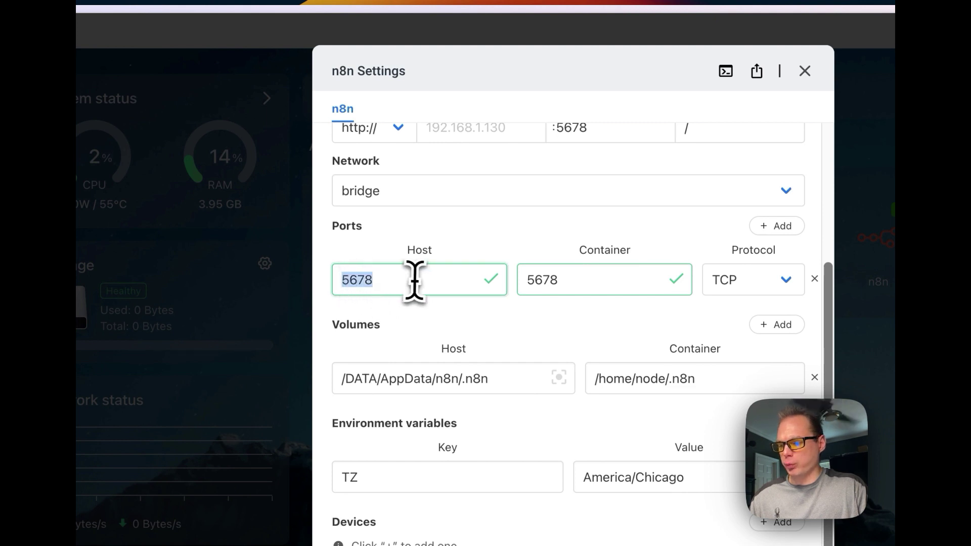
pyautogui.click(569, 278)
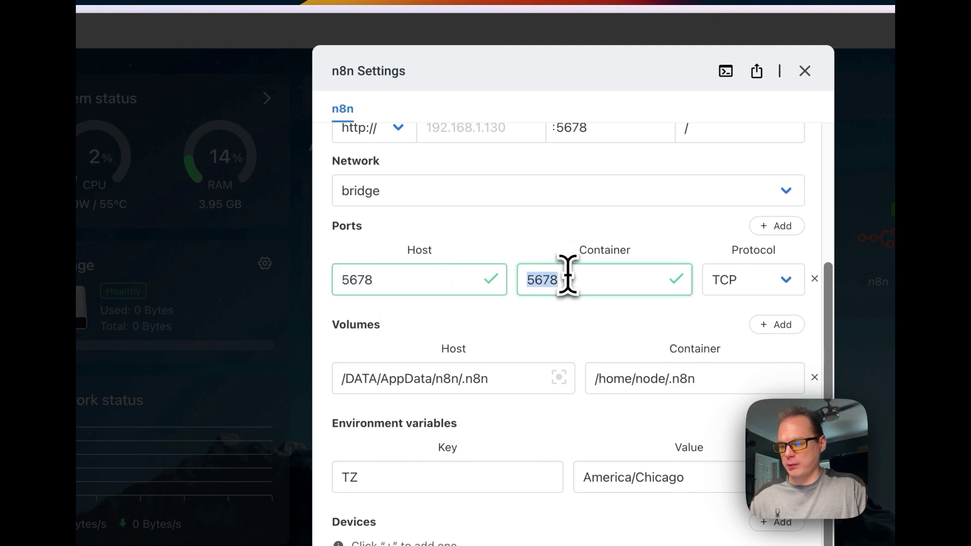
pyautogui.scroll(-1, 574, 303)
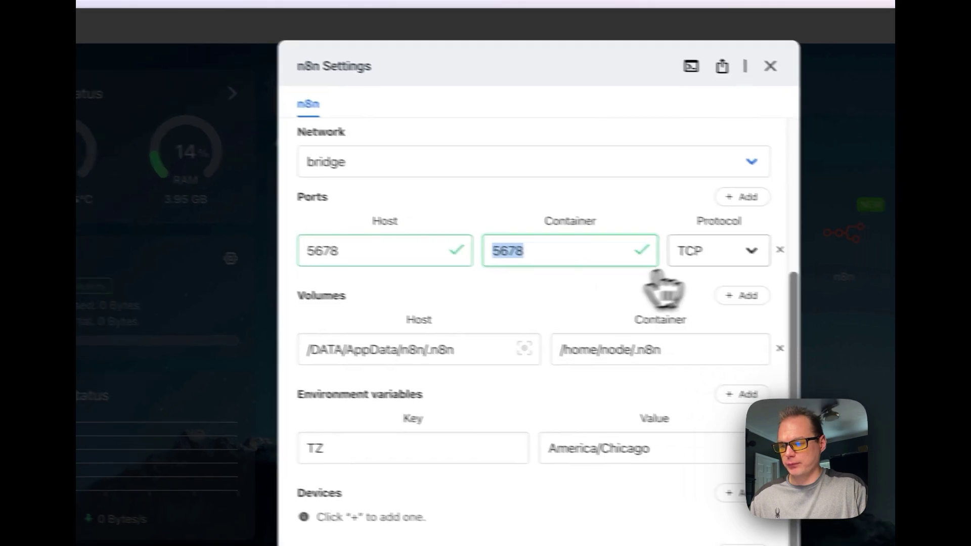
pyautogui.click(747, 280)
pyautogui.click(516, 303)
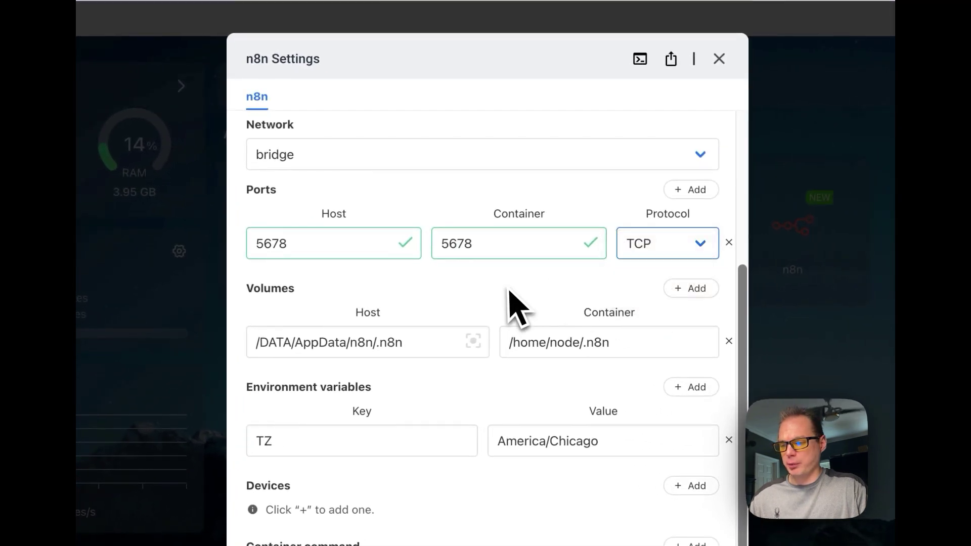
pyautogui.scroll(-3, 515, 303)
pyautogui.click(387, 279)
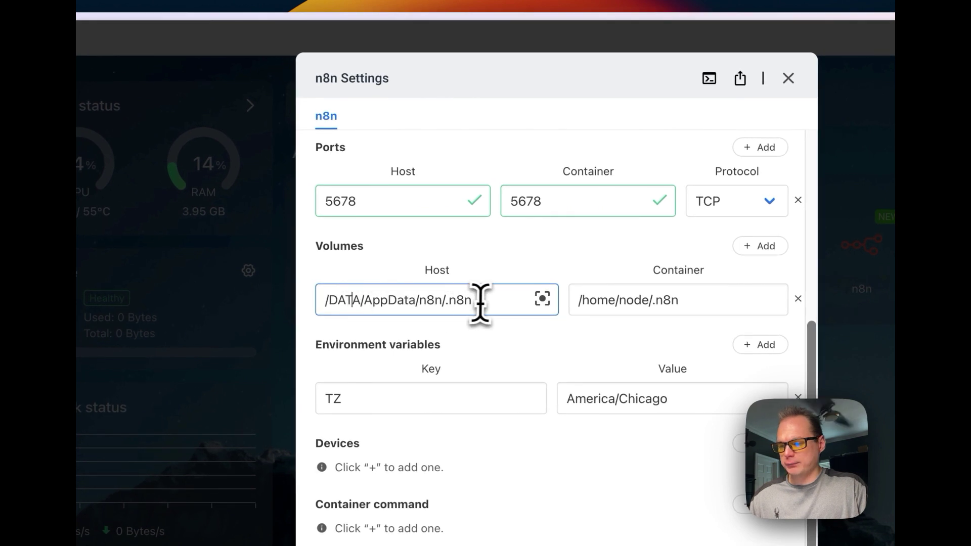
pyautogui.click(619, 302)
pyautogui.moveTo(583, 300); pyautogui.dragTo(663, 301)
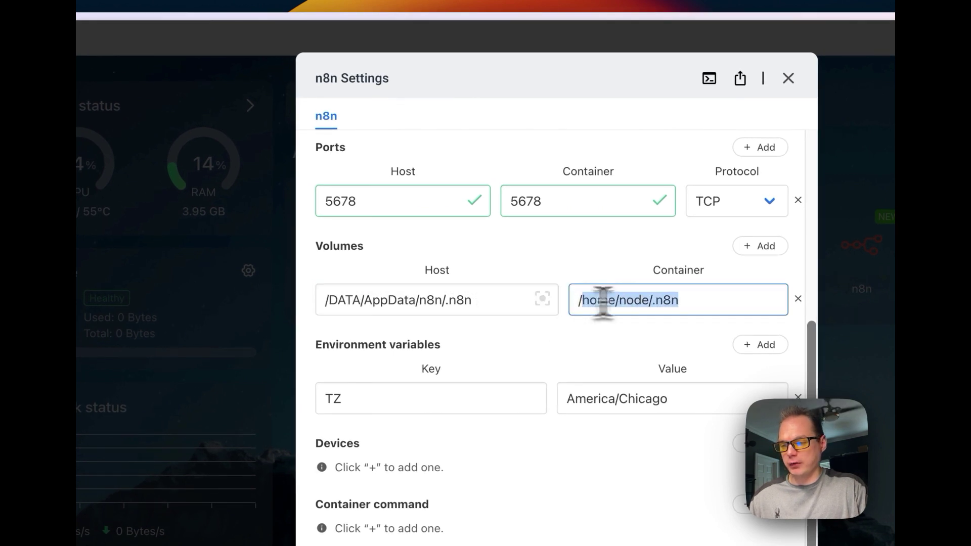
pyautogui.scroll(-1, 432, 349)
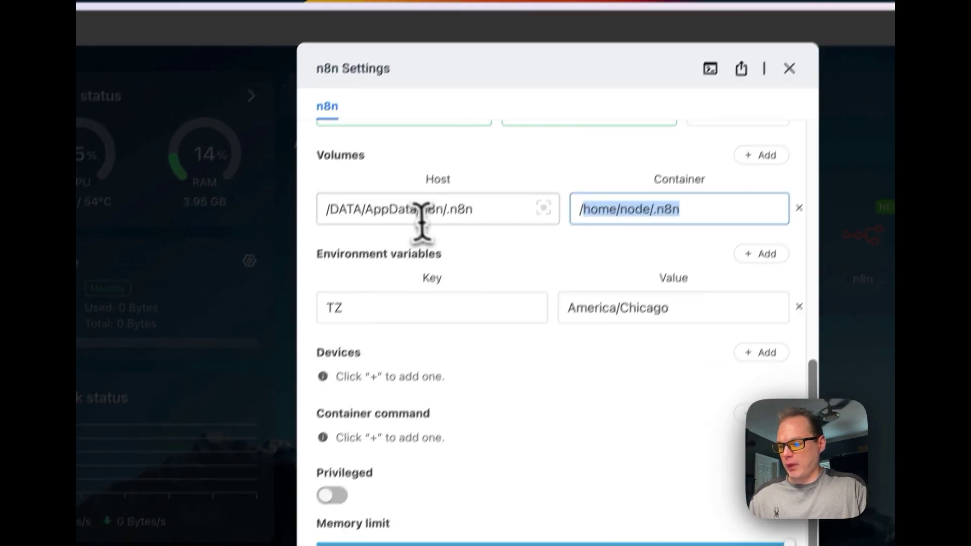
pyautogui.click(407, 200)
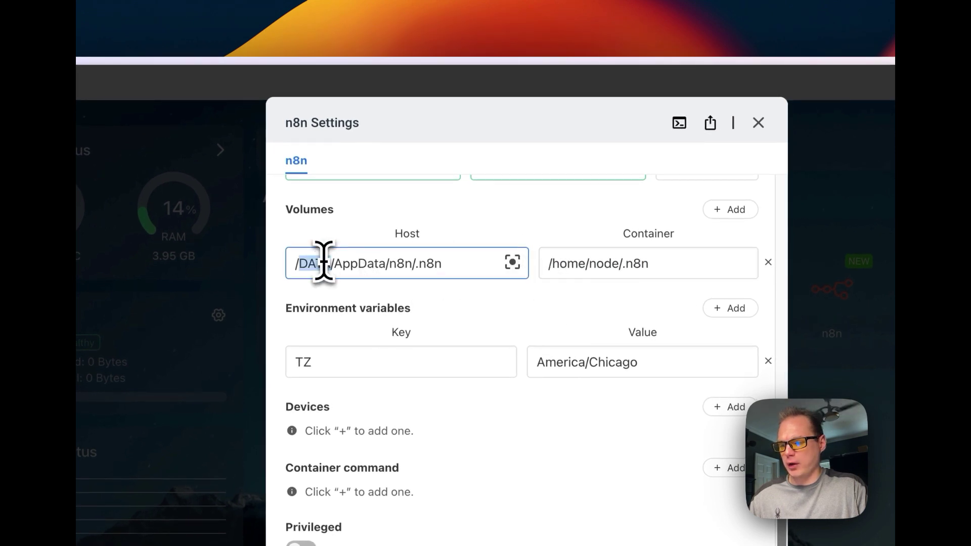
pyautogui.doubleClick(634, 263)
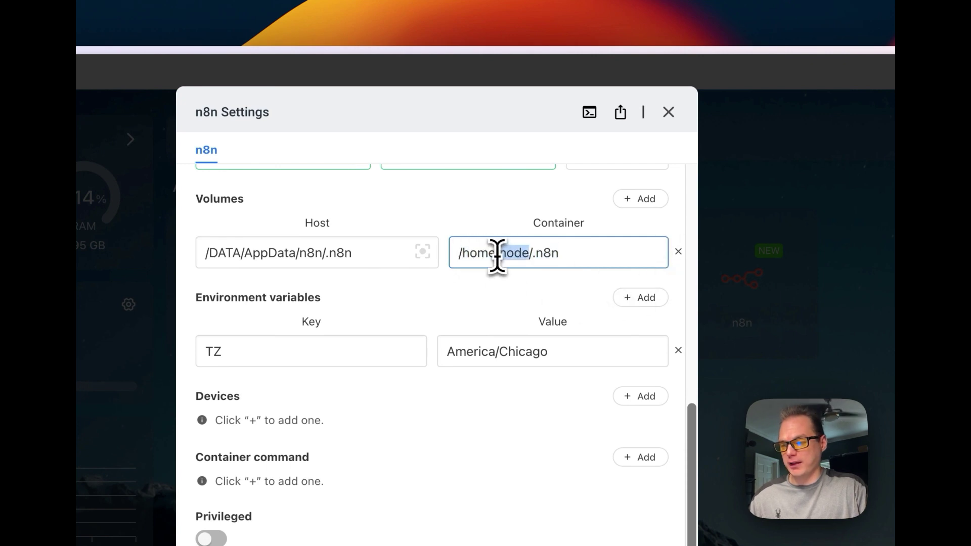
pyautogui.doubleClick(308, 252)
pyautogui.doubleClick(548, 253)
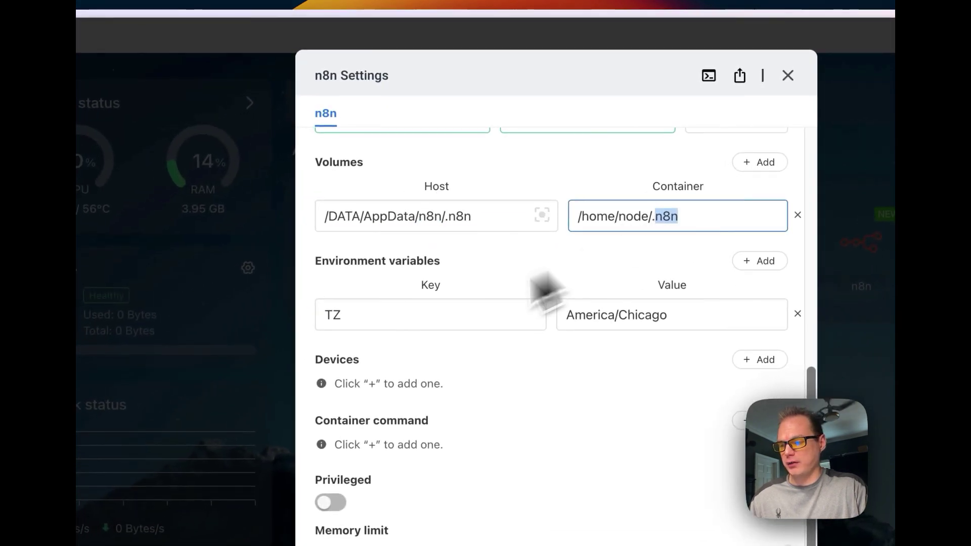
pyautogui.scroll(-2, 412, 339)
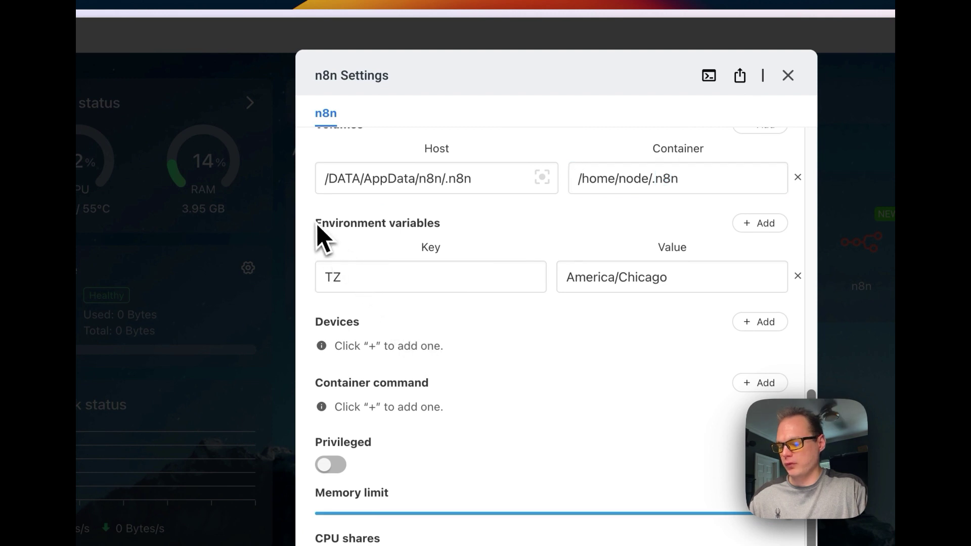
pyautogui.moveTo(316, 227); pyautogui.dragTo(596, 226)
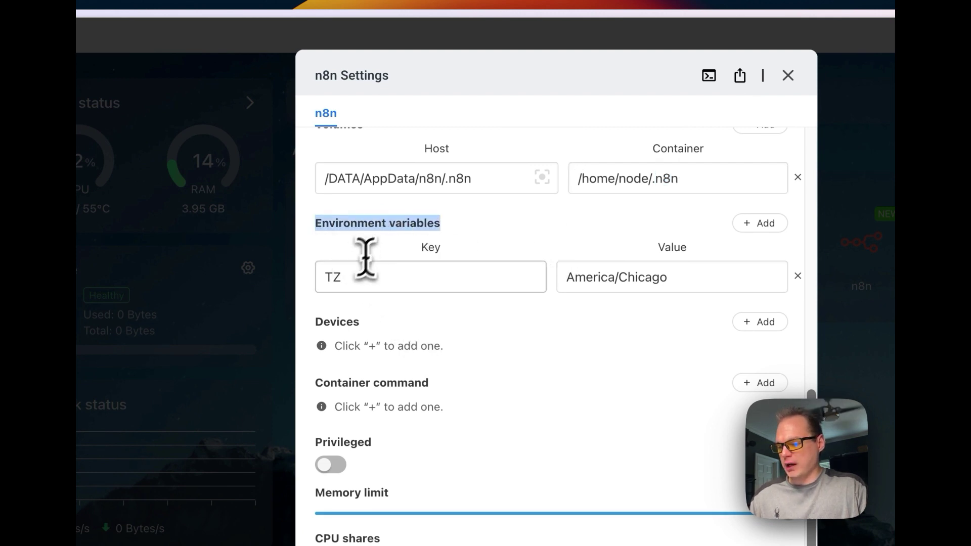
pyautogui.doubleClick(331, 275)
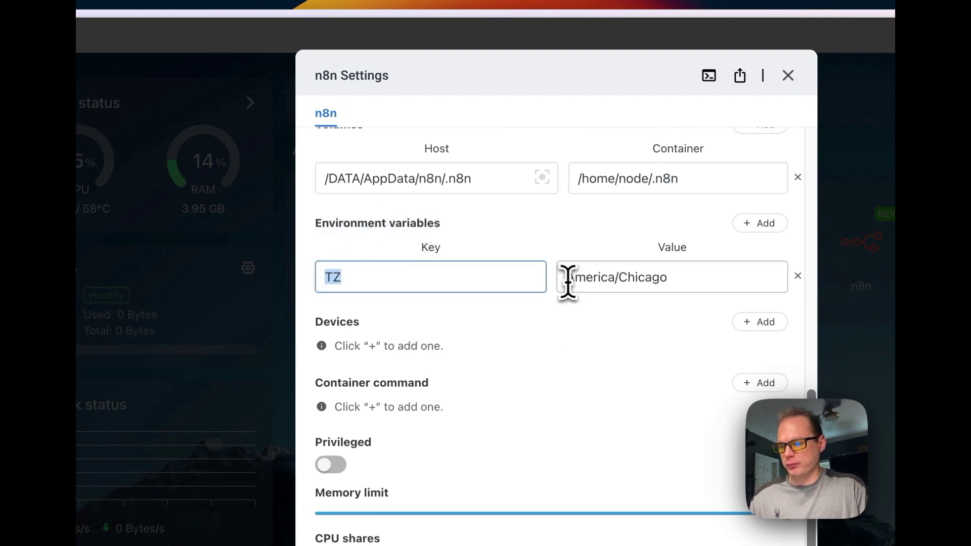
pyautogui.moveTo(568, 278); pyautogui.dragTo(936, 299)
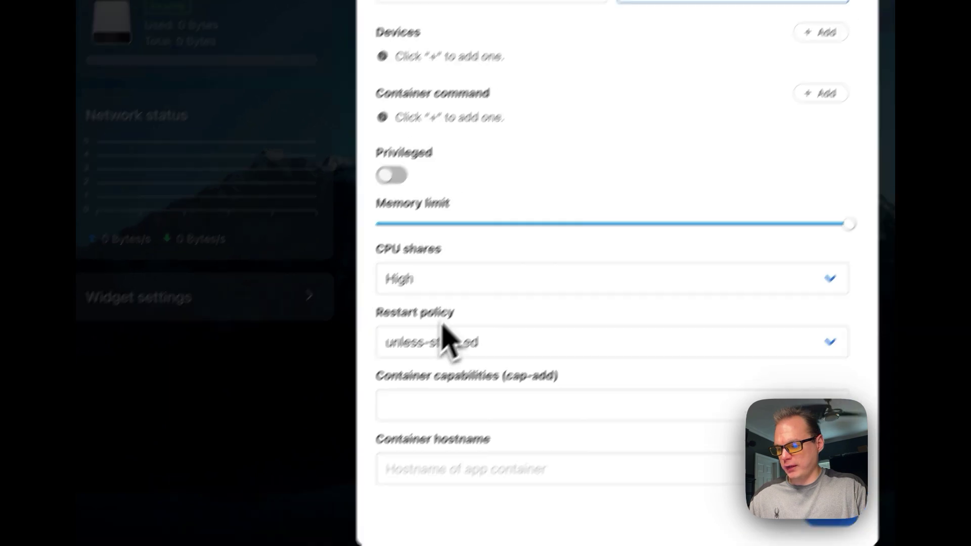
pyautogui.click(435, 267)
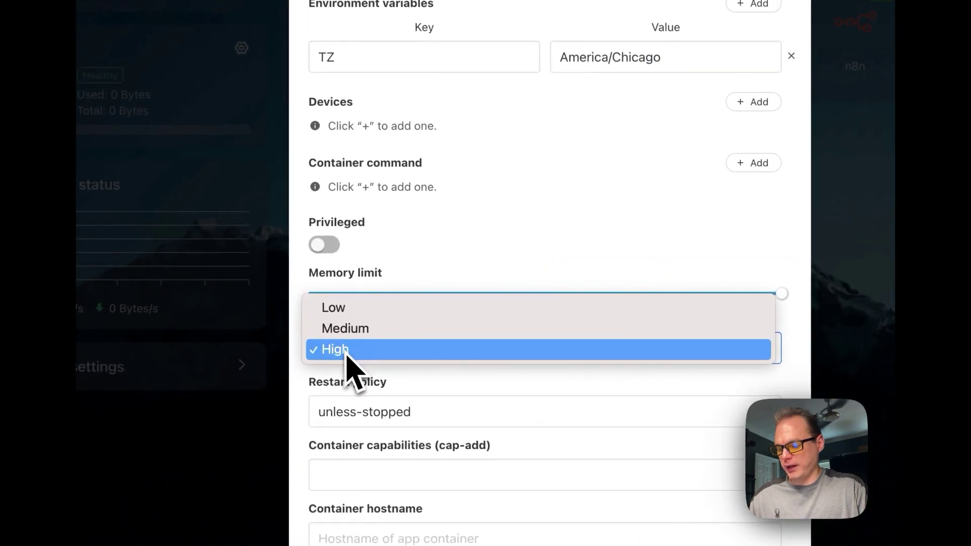
pyautogui.click(349, 349)
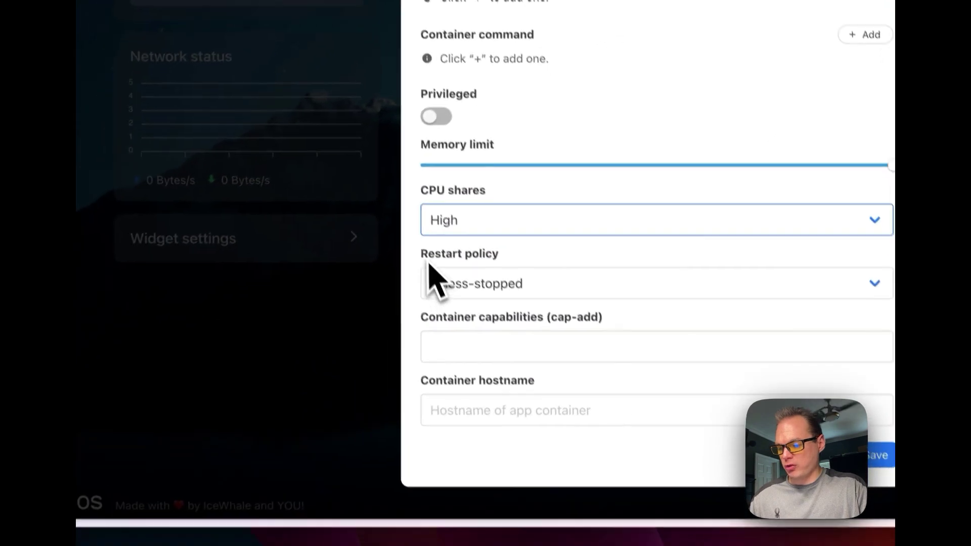
pyautogui.moveTo(311, 535); pyautogui.dragTo(455, 539)
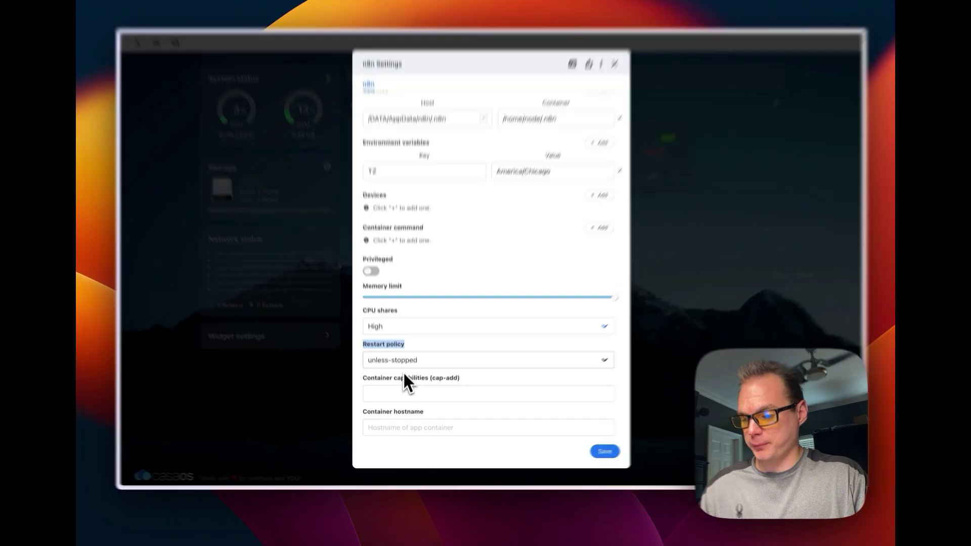
pyautogui.click(404, 361)
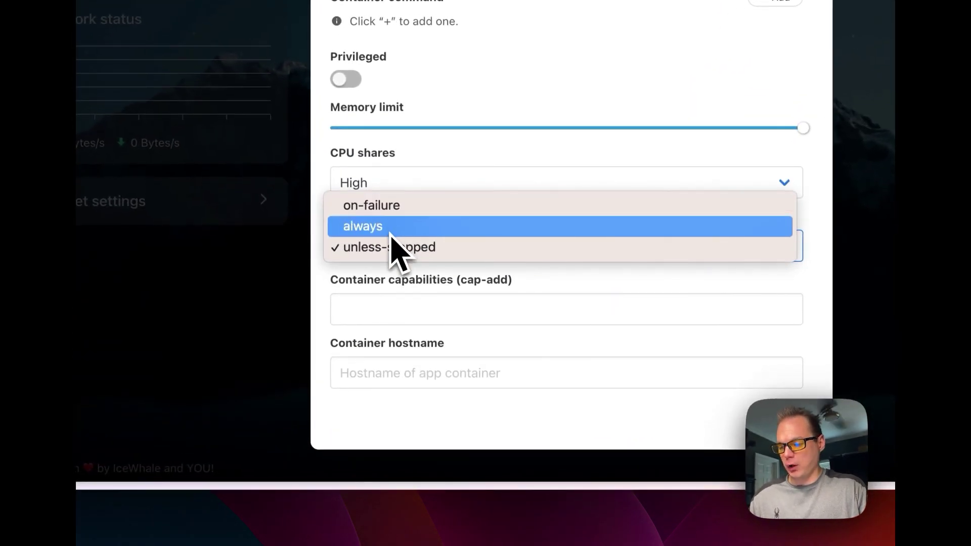
pyautogui.click(322, 286)
pyautogui.click(371, 298)
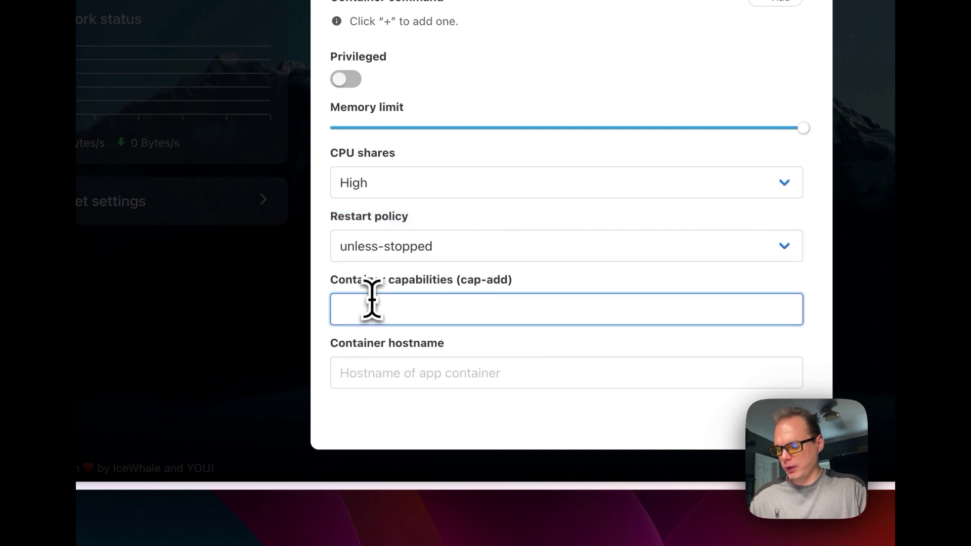
pyautogui.click(353, 365)
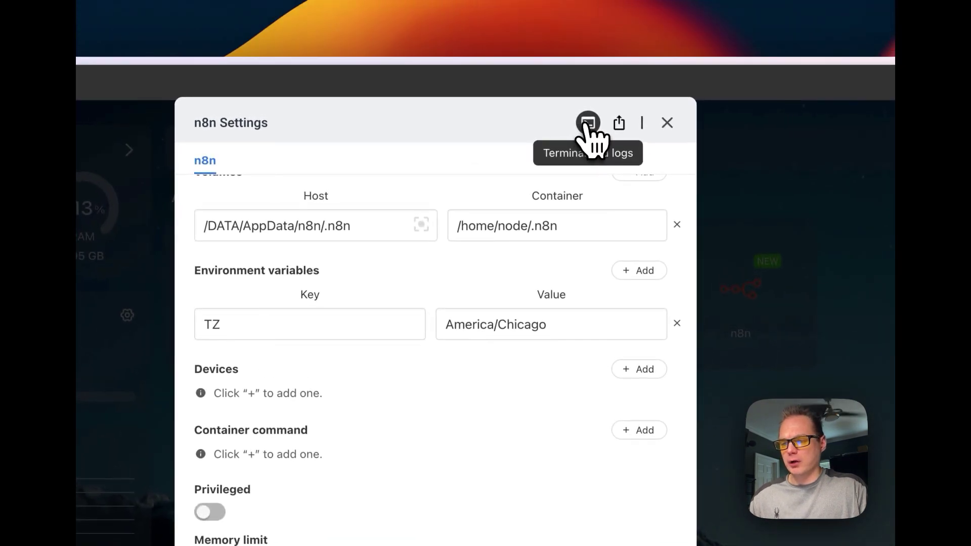
pyautogui.click(587, 124)
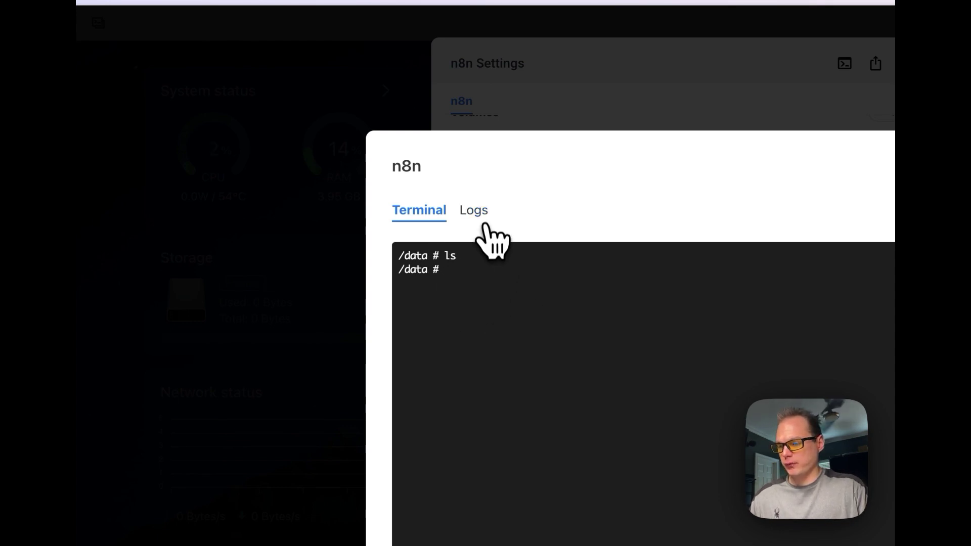
pyautogui.click(478, 216)
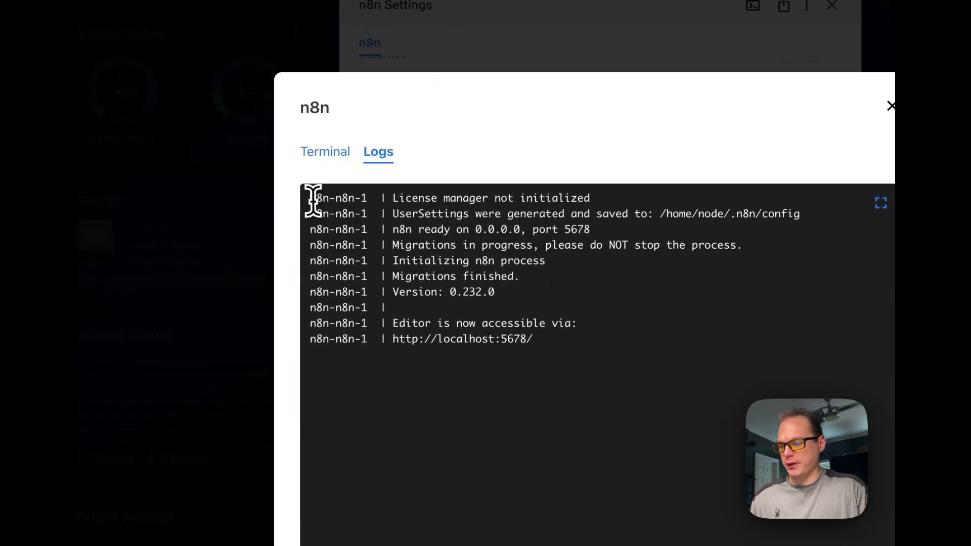
pyautogui.moveTo(313, 200); pyautogui.dragTo(651, 390)
pyautogui.click(558, 380)
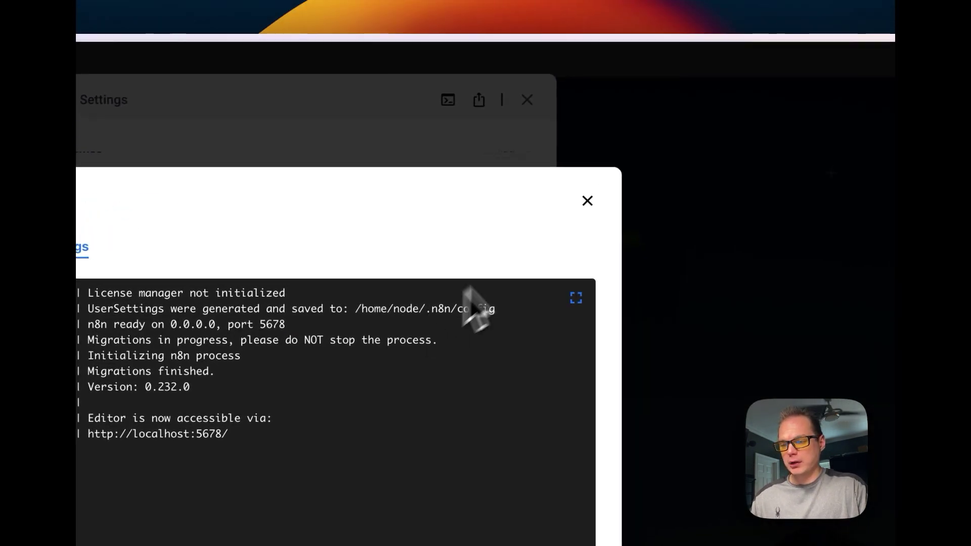
pyautogui.click(587, 201)
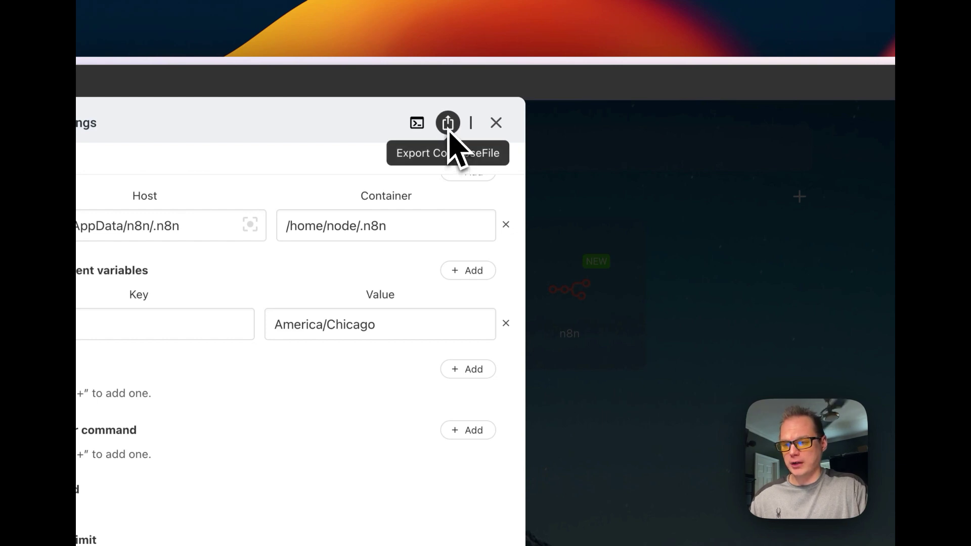
# Step: Close the settings, run Check then update for n8n, and launch its web editor
pyautogui.click(496, 122)
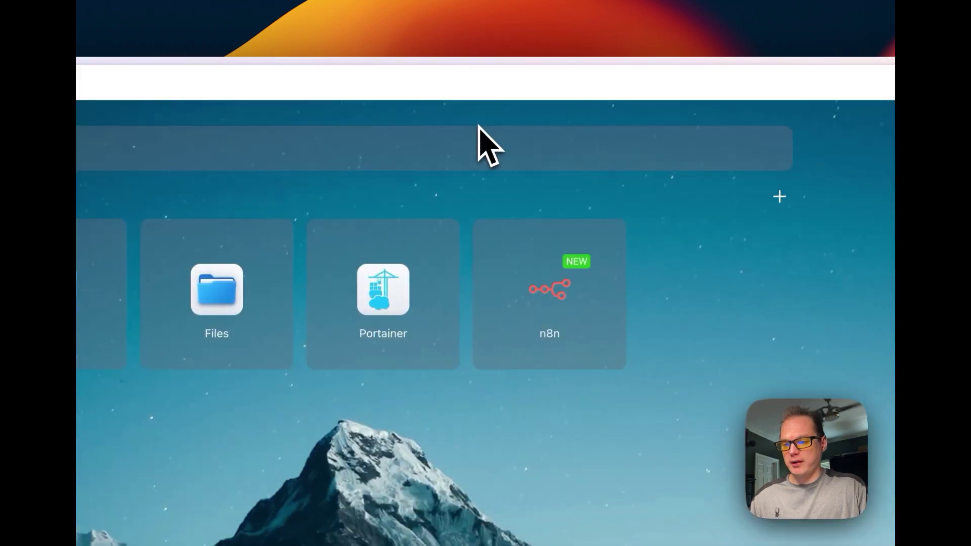
pyautogui.click(610, 241)
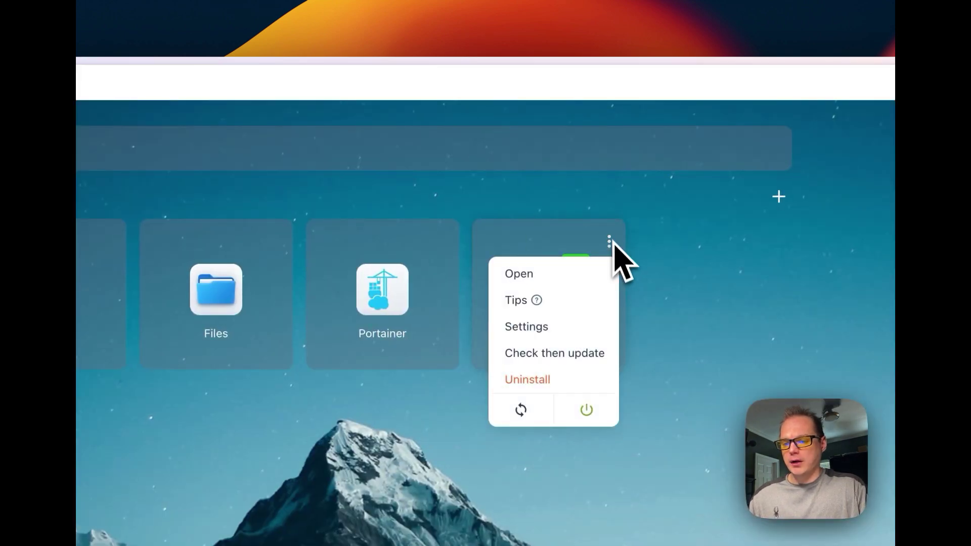
pyautogui.click(530, 353)
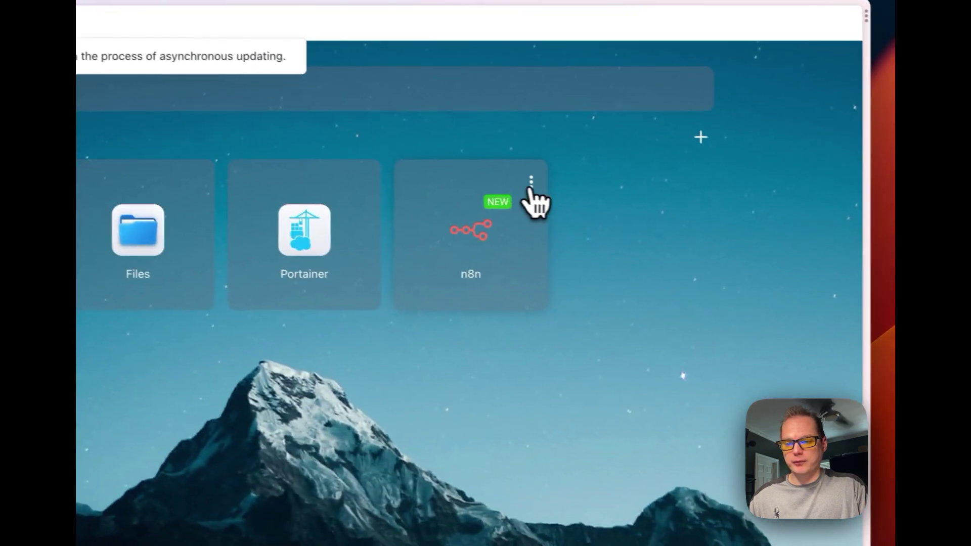
pyautogui.click(610, 241)
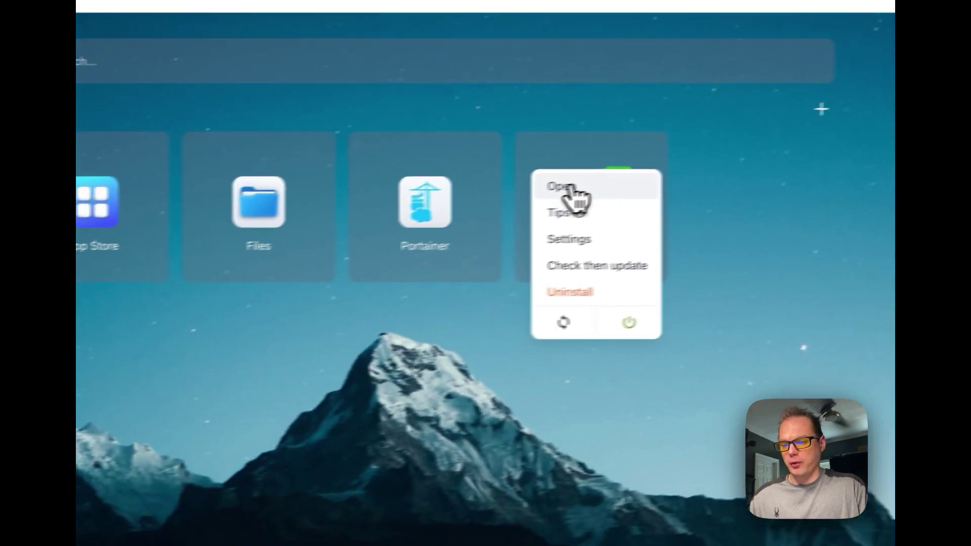
pyautogui.click(430, 211)
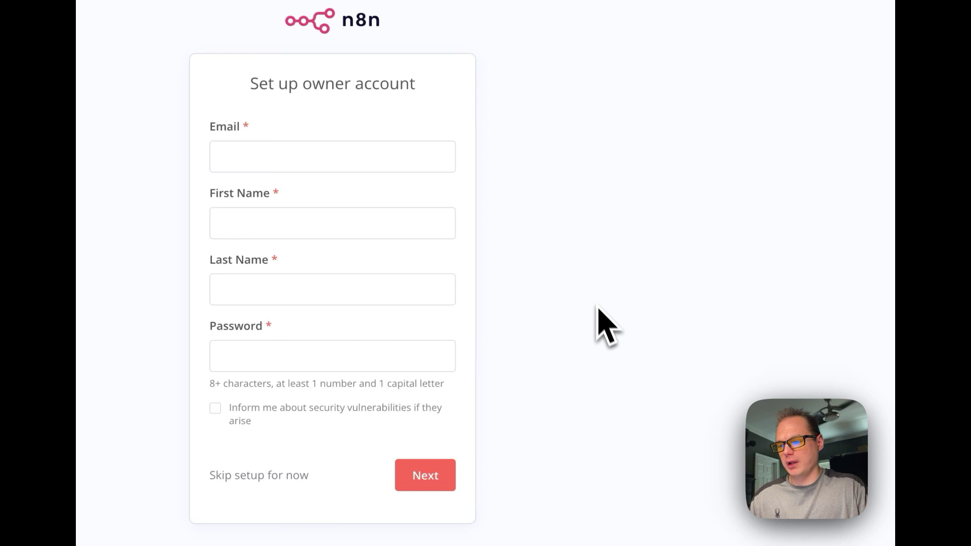
# Step: Skip the owner-account setup and welcome survey to reach a blank workflow canvas
pyautogui.moveTo(399, 83); pyautogui.dragTo(269, 84)
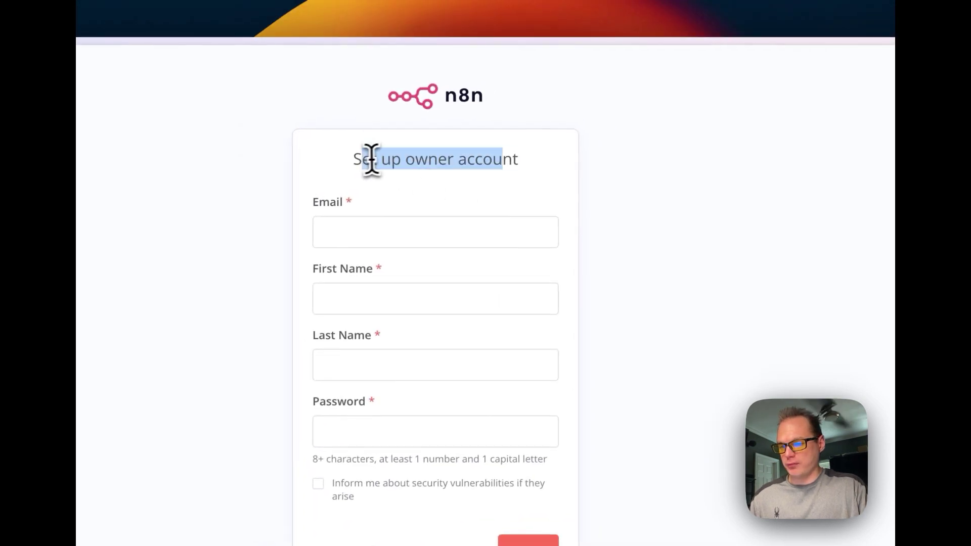
pyautogui.click(345, 391)
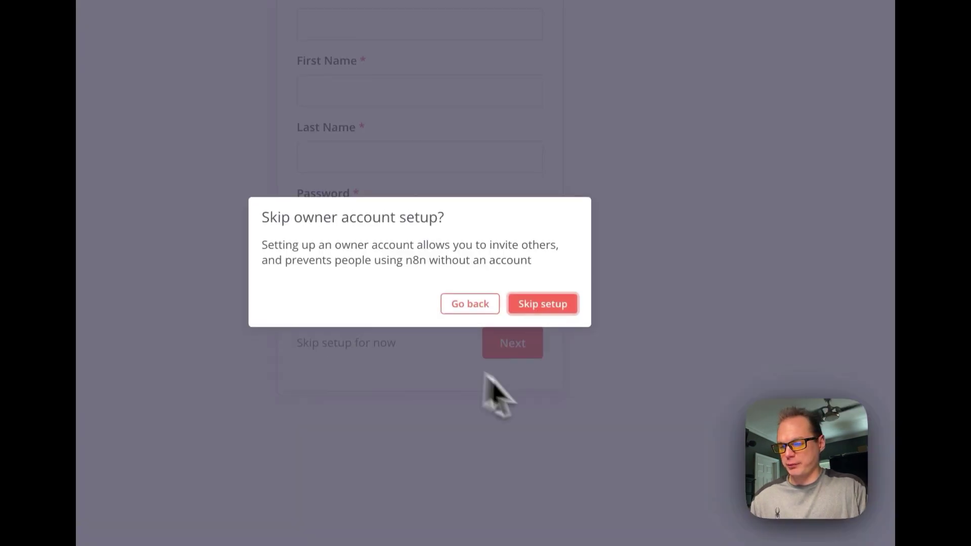
pyautogui.click(532, 302)
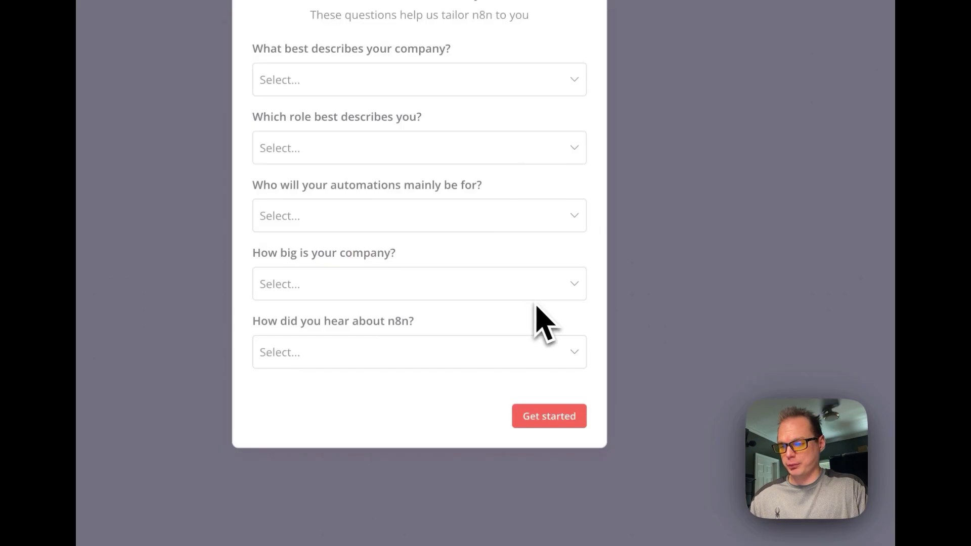
pyautogui.click(526, 415)
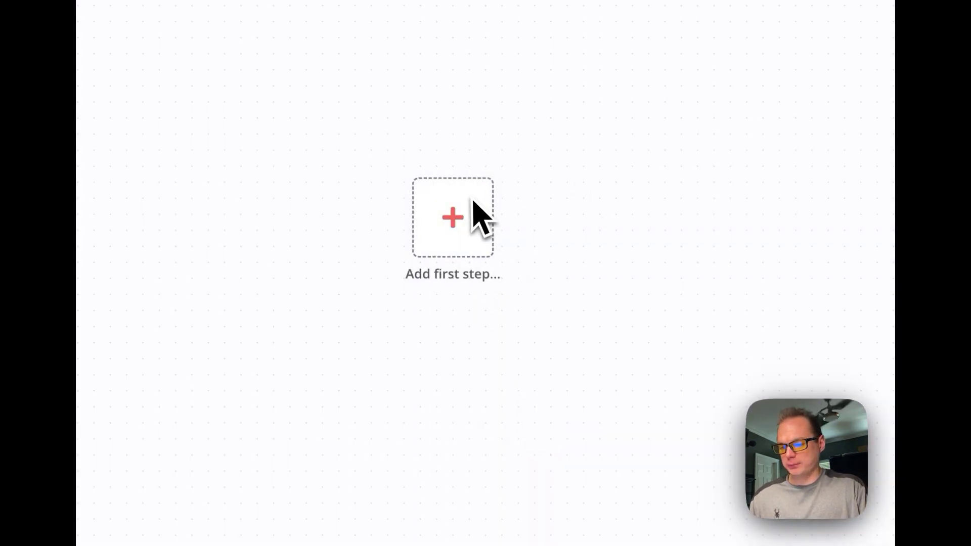
# Step: Look over the empty workflow's trigger list and past executions, and try a test run
pyautogui.click(453, 208)
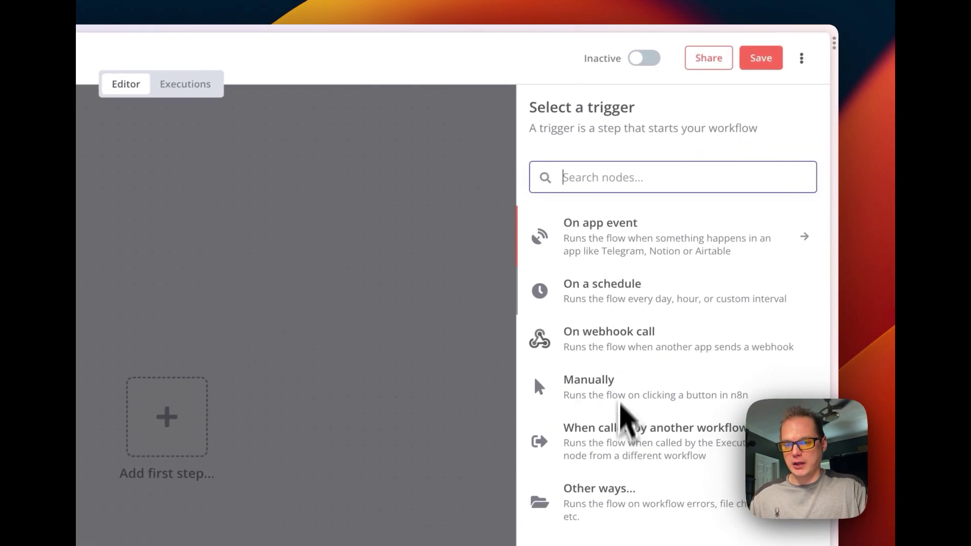
pyautogui.click(347, 300)
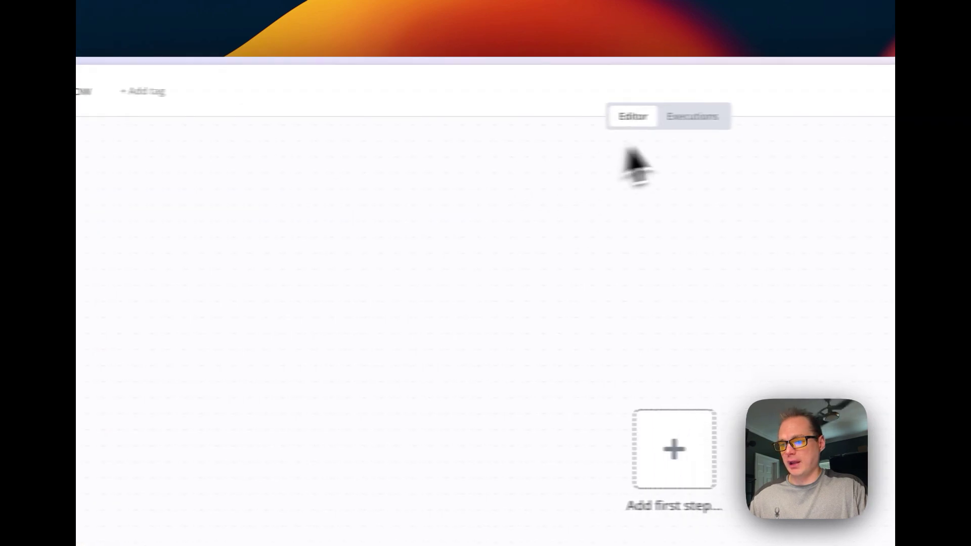
pyautogui.click(590, 111)
pyautogui.click(572, 131)
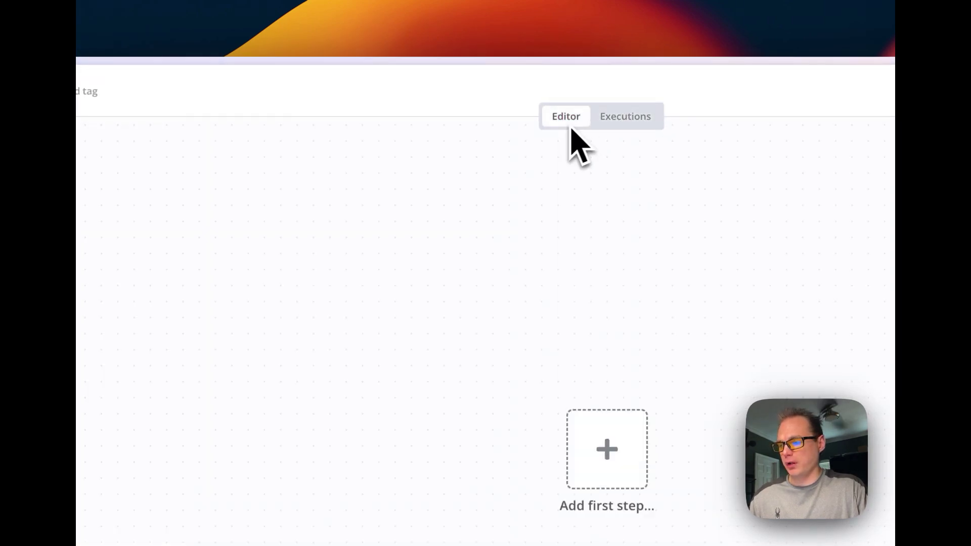
pyautogui.click(399, 502)
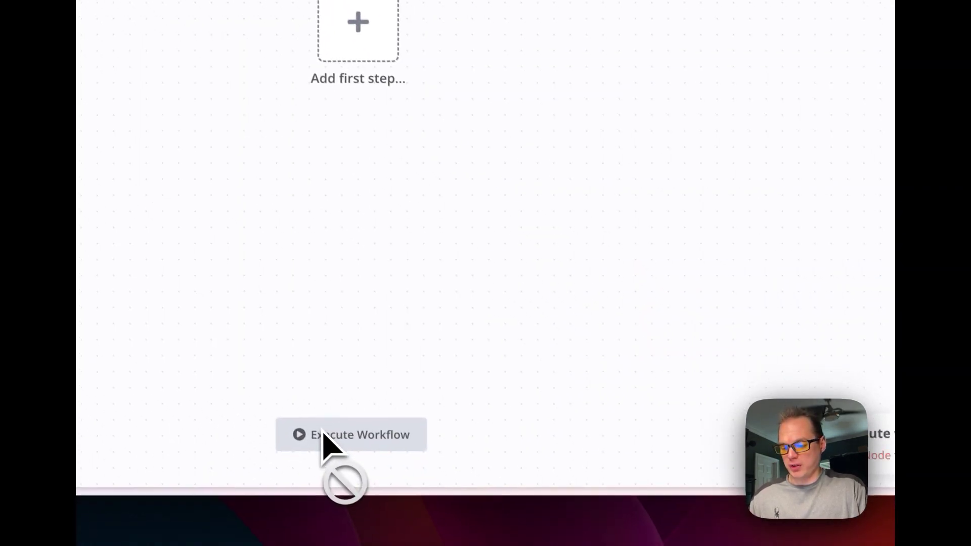
# Step: Add a Webhook trigger as the workflow's first step
pyautogui.click(728, 449)
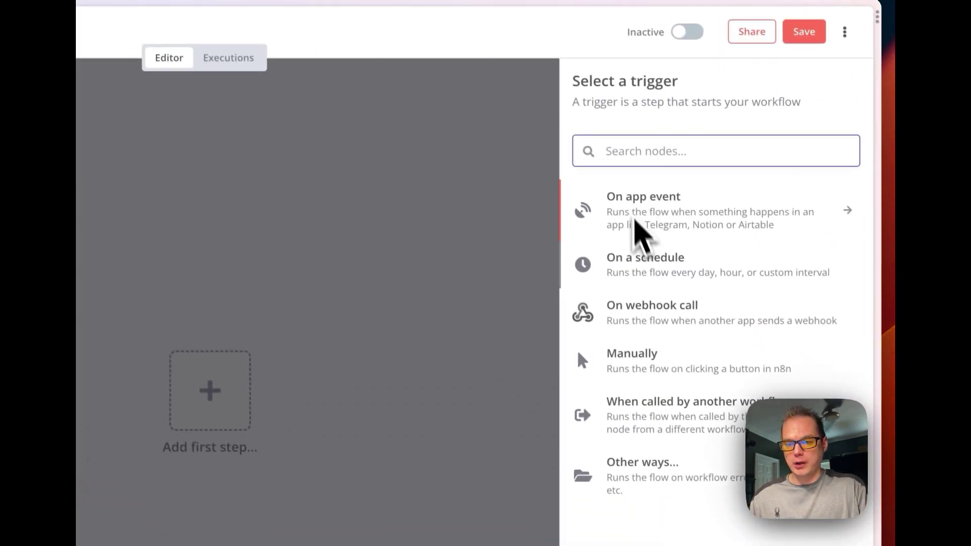
pyautogui.write('we')
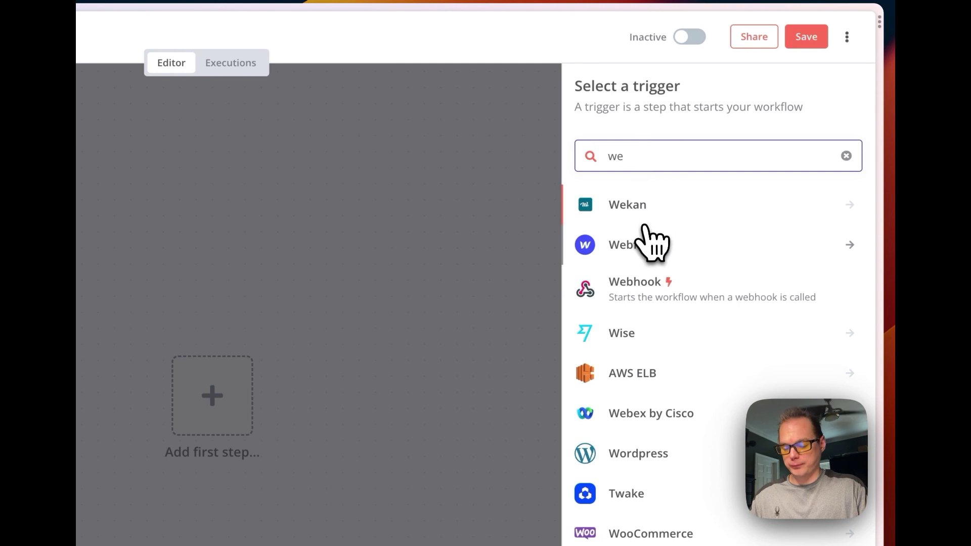
pyautogui.click(652, 286)
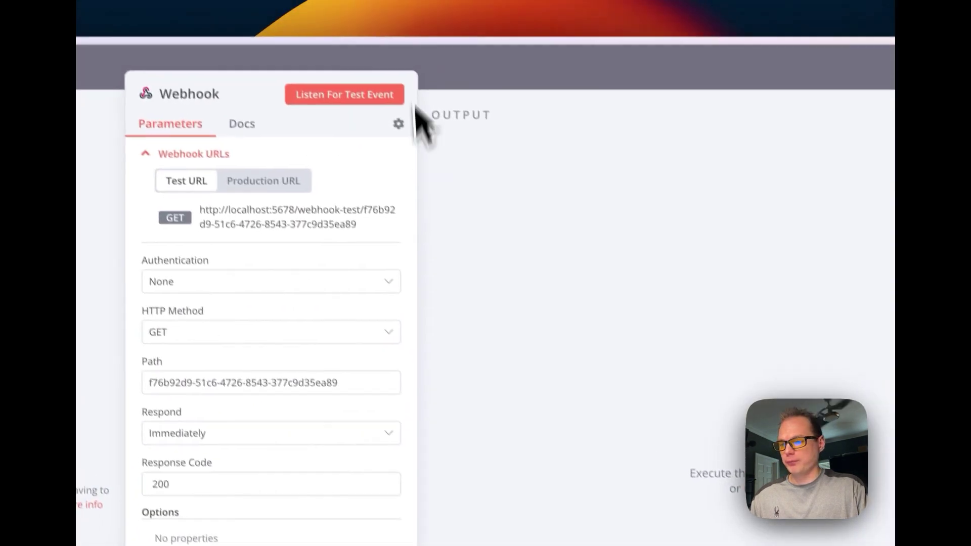
pyautogui.click(473, 99)
# Step: Add a Home Assistant 'Call a service' action after the Webhook node
pyautogui.click(580, 459)
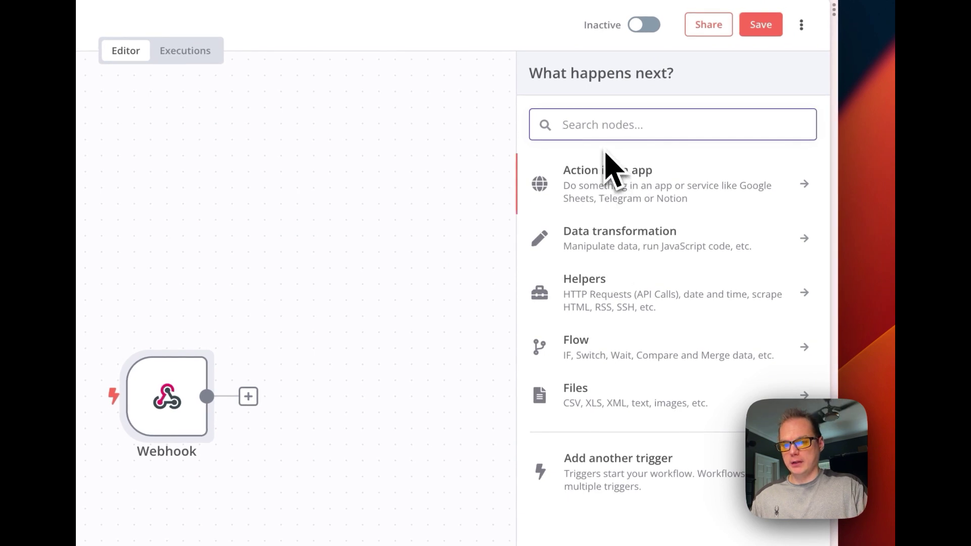
pyautogui.write('servic')
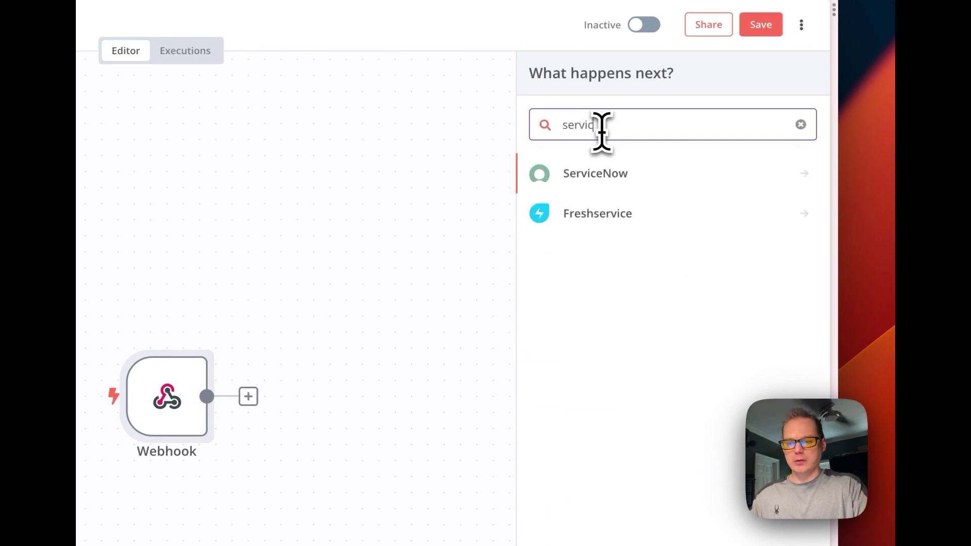
pyautogui.write('e')
pyautogui.press('super+a')
pyautogui.write('hom')
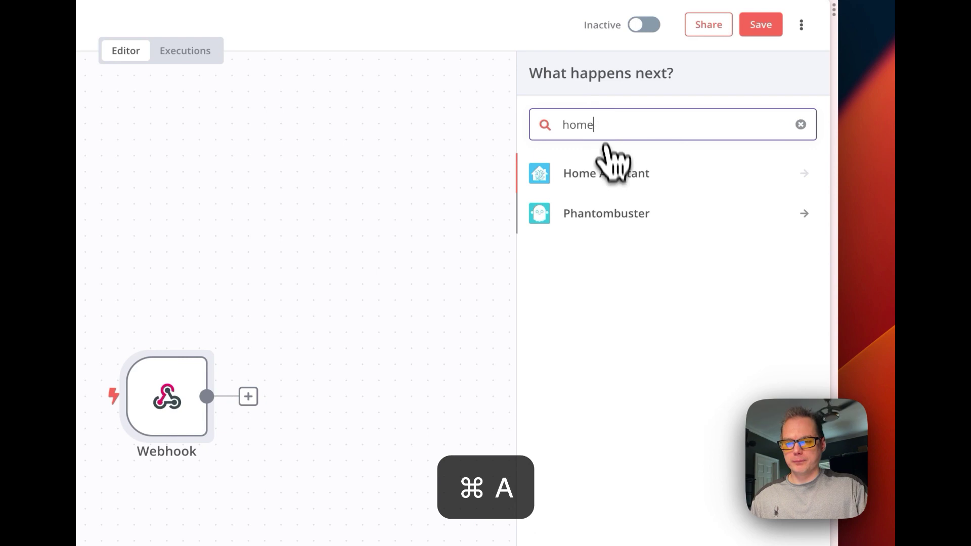
pyautogui.click(609, 173)
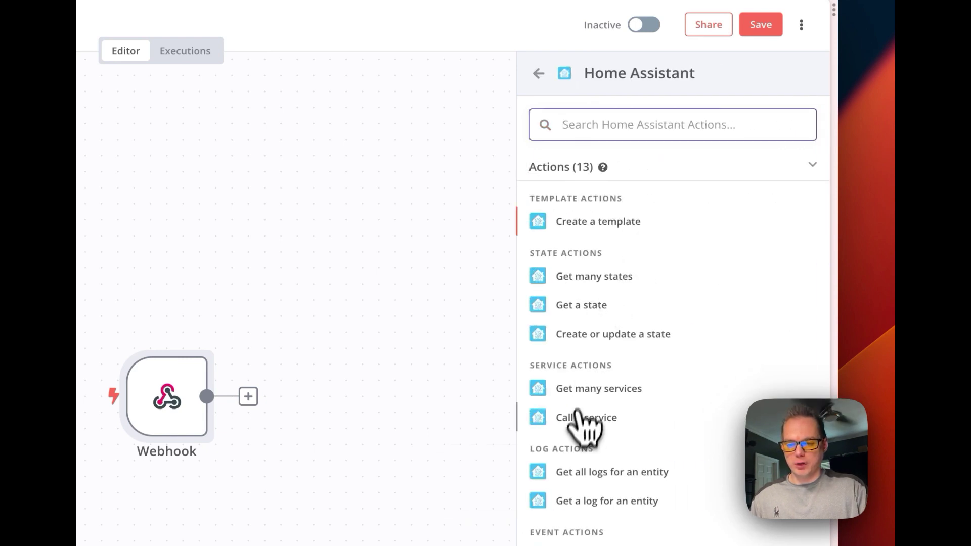
pyautogui.click(578, 415)
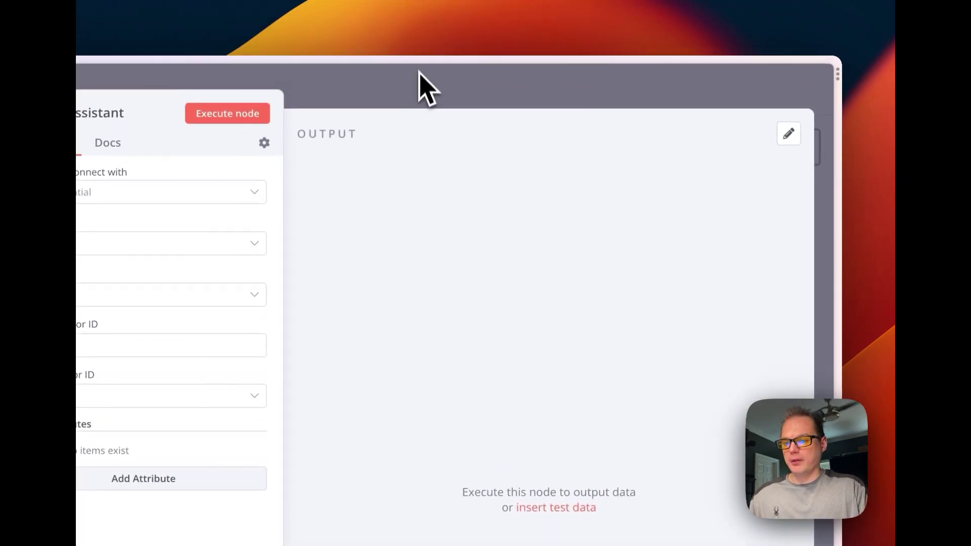
pyautogui.click(427, 88)
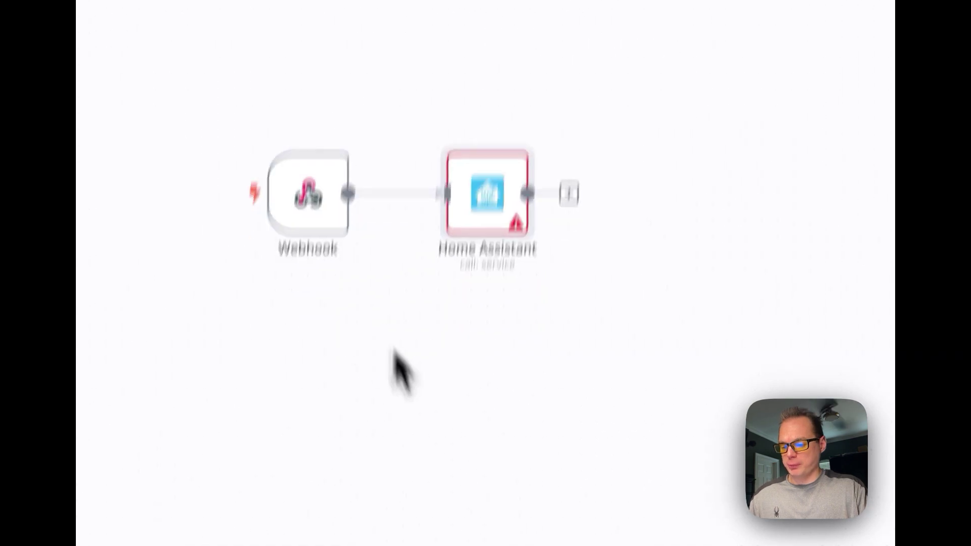
# Step: Execute the workflow, which errors on the Home Assistant node's missing domain, service and credentials
pyautogui.click(362, 442)
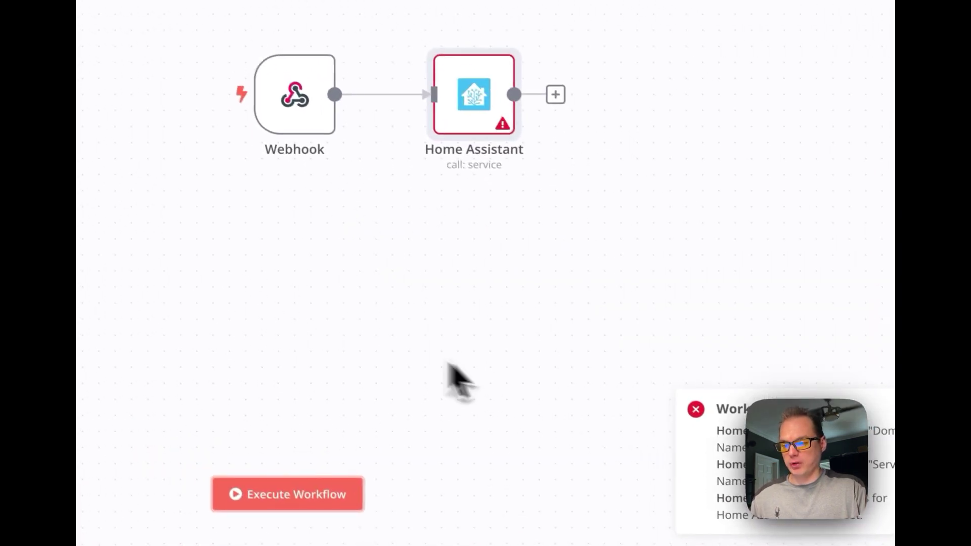